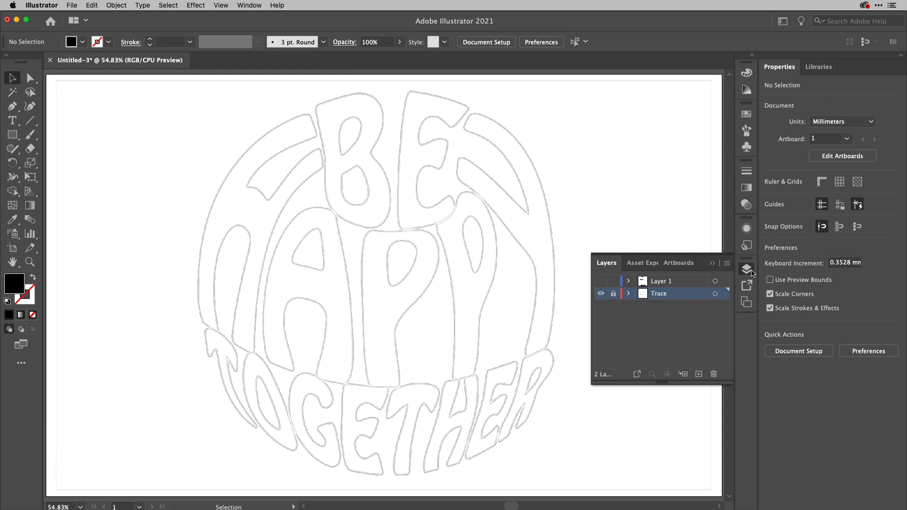
Show Layer 1 so that the BE, HAPPY and TOGETHER text is displayed over the Trace layer.
left_click(601, 293, "super")
left_click(601, 293, "super")
left_click(601, 281)
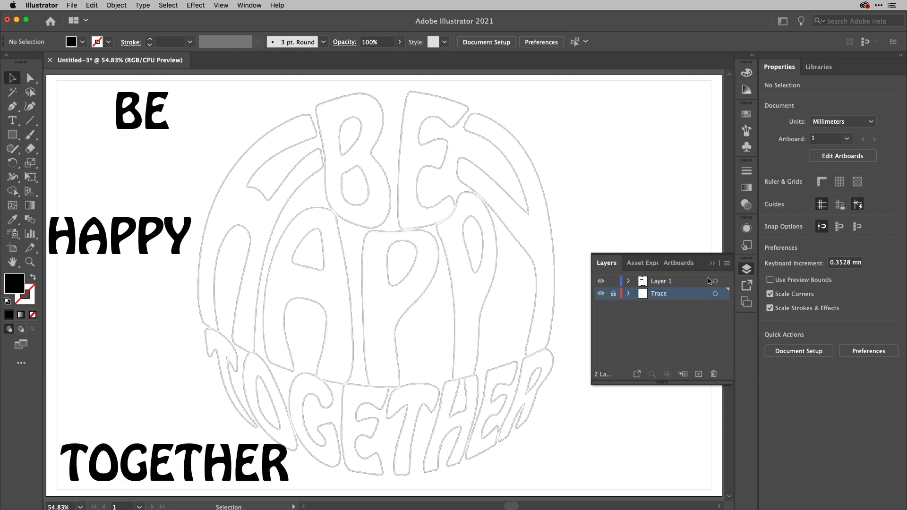
left_click(746, 269)
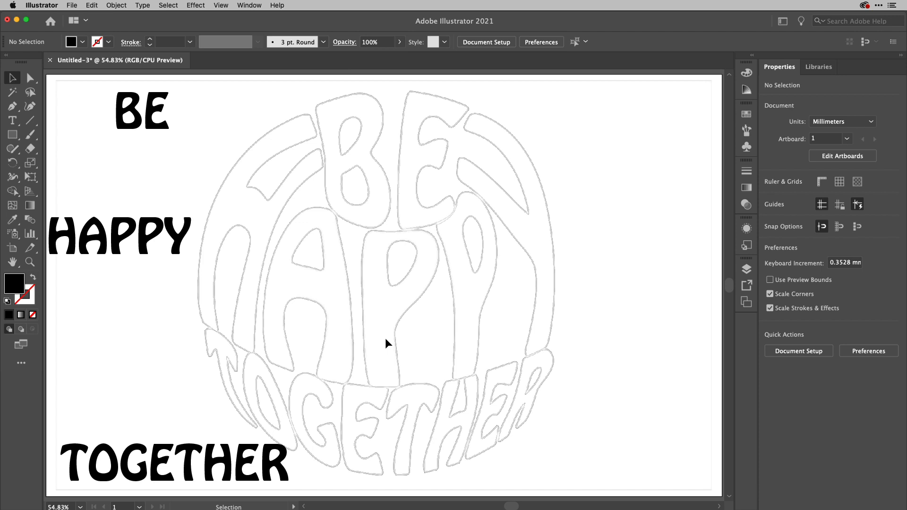
Draw a circle about 348 mm wide from the centre of the traced lettering and swap its fill and stroke.
key("l")
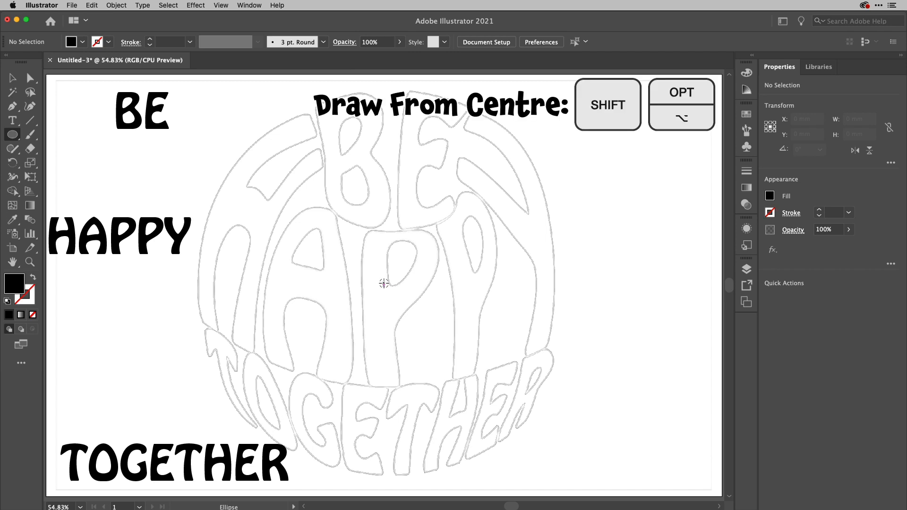
mouse_move(383, 283)
left_mouse_down()
mouse_move(482, 390)
mouse_move(542, 476)
left_mouse_up()
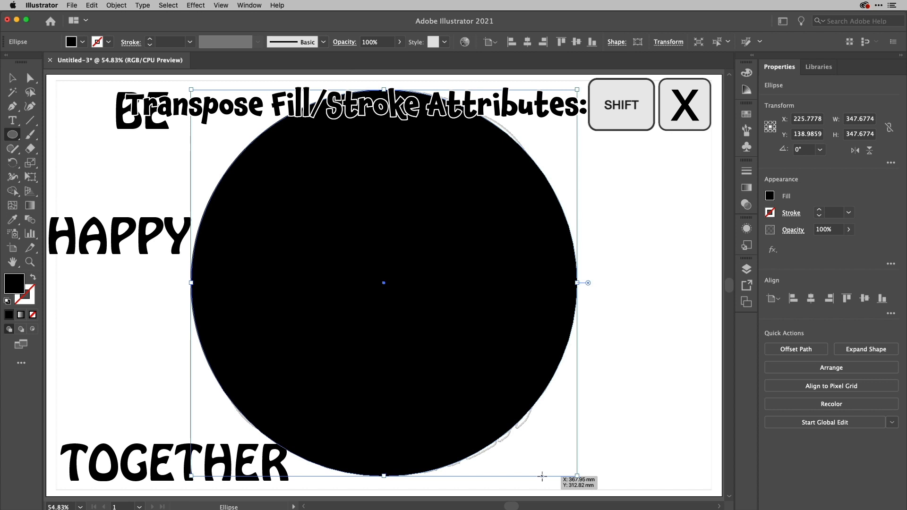
key("shift+x")
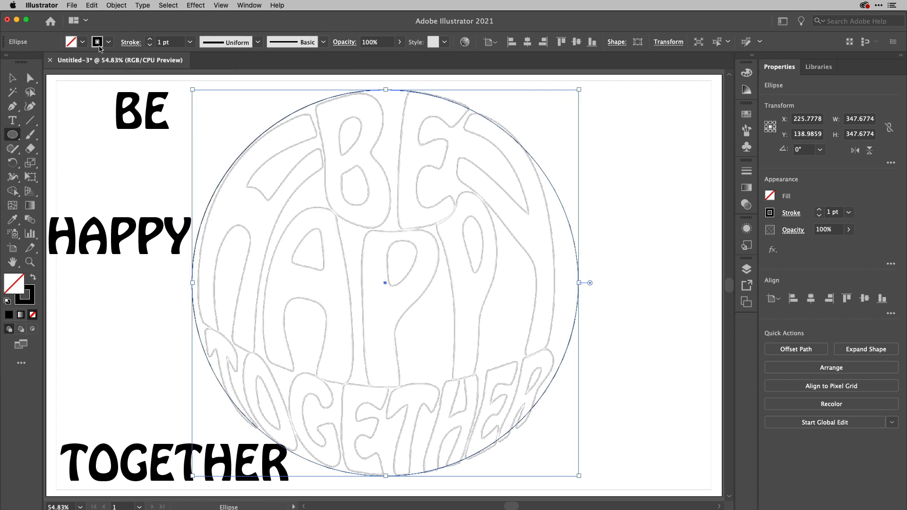
Nudge the circle slightly to the right so it lines up with the traced lettering.
key("Right")
key("Right")
key("Right")
key("Right")
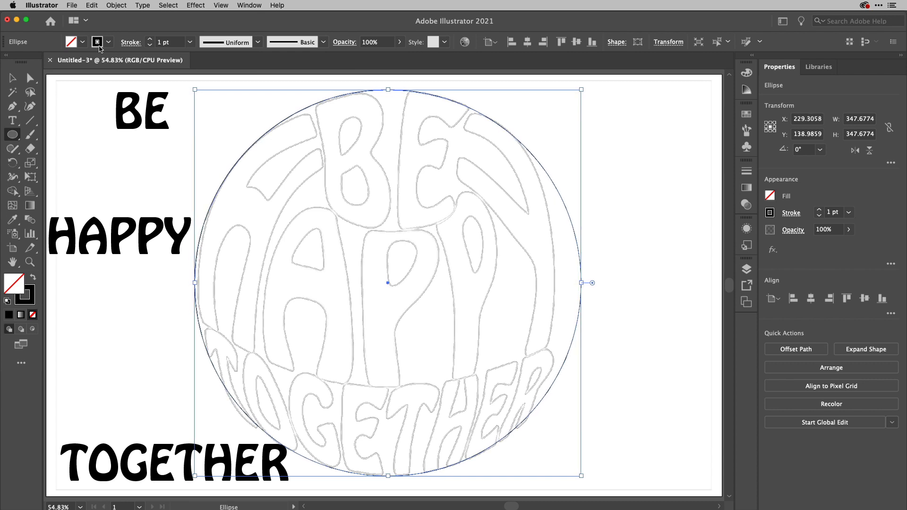
key("Left")
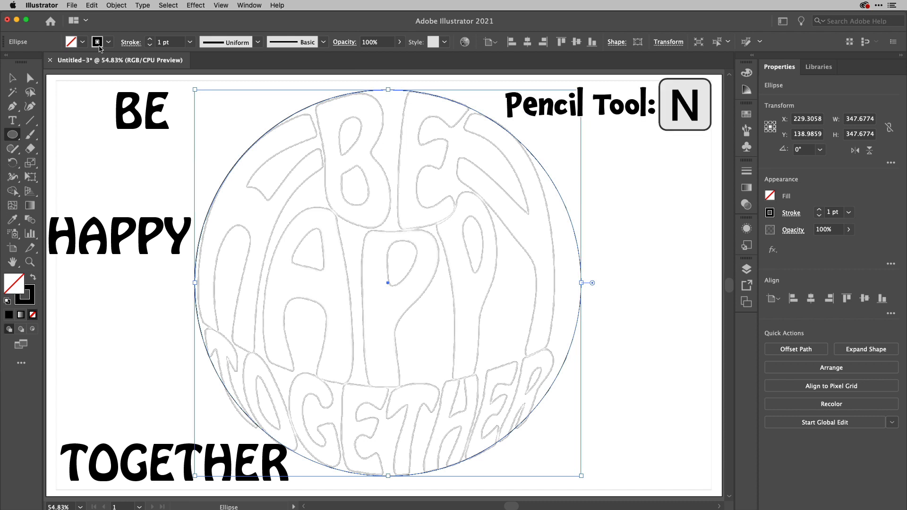
Deselect the circle and draw a U-shaped Pencil path about 173 by 132 mm around the traced BE, extending past the circle's edge.
key("n")
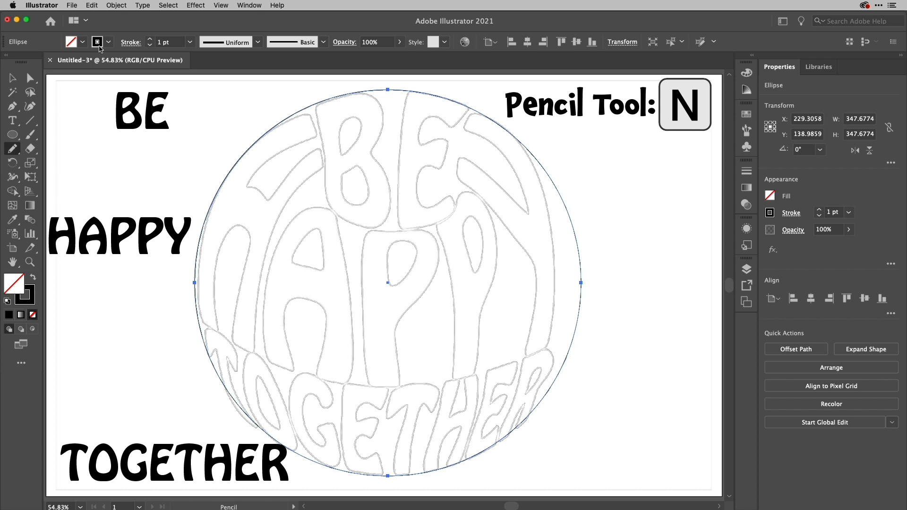
key("super+shift+a")
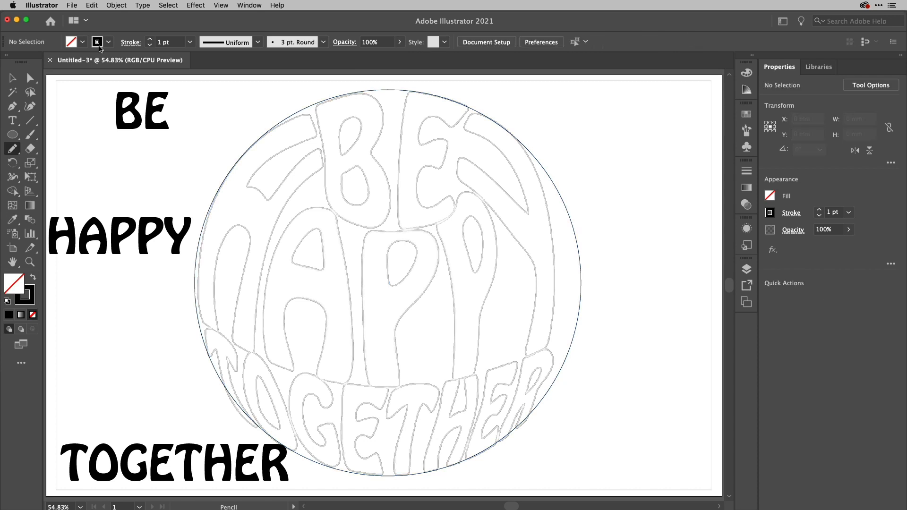
mouse_move(307, 87)
left_mouse_down()
mouse_move(321, 111)
mouse_move(327, 188)
mouse_move(357, 226)
mouse_move(393, 233)
mouse_move(433, 229)
mouse_move(457, 211)
mouse_move(472, 141)
mouse_move(500, 86)
left_mouse_up()
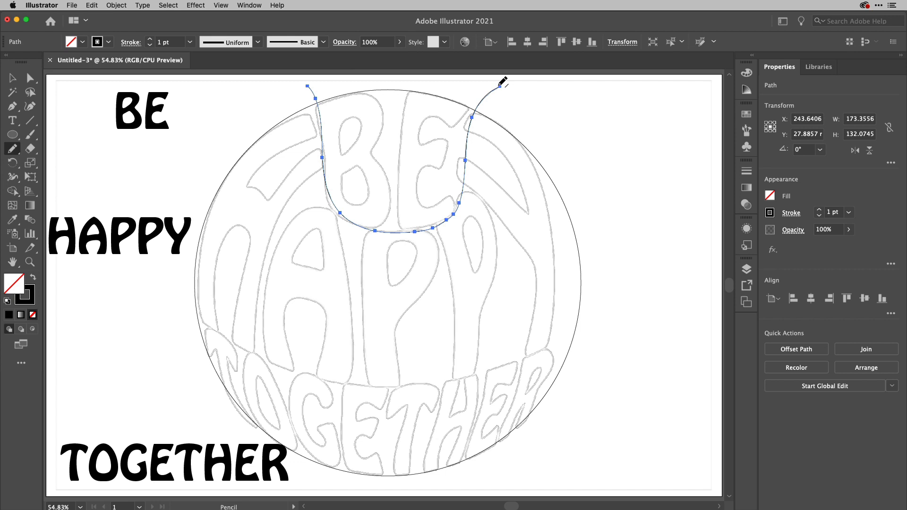
Enable "Option key toggles to Smooth Tool" in the Pencil Tool options.
left_click(13, 149)
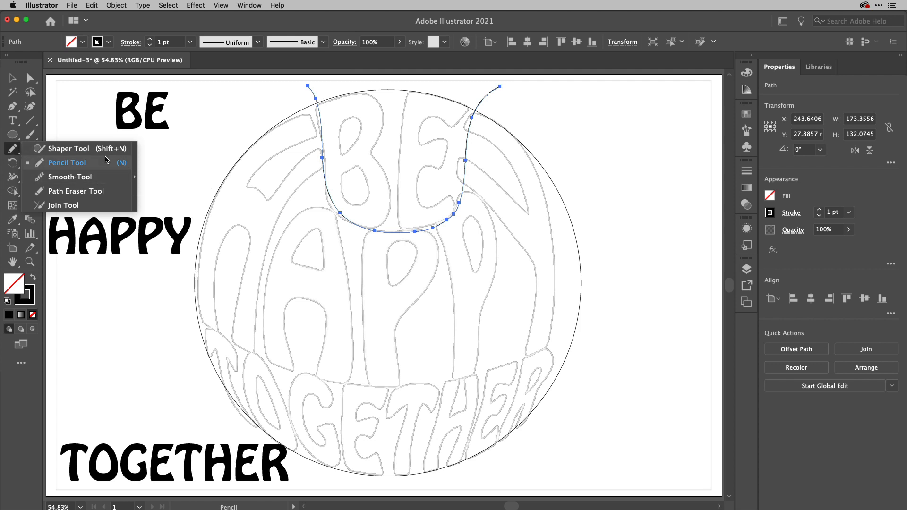
double_click(19, 148)
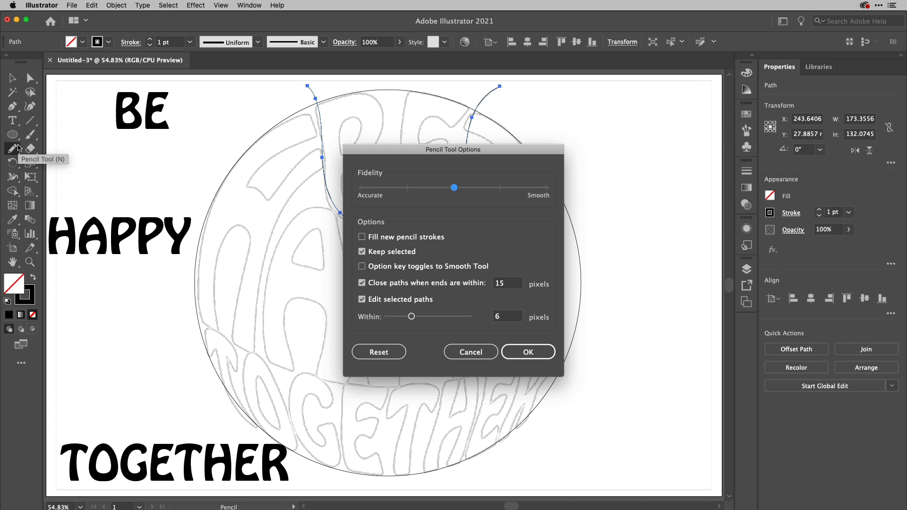
left_click(362, 267)
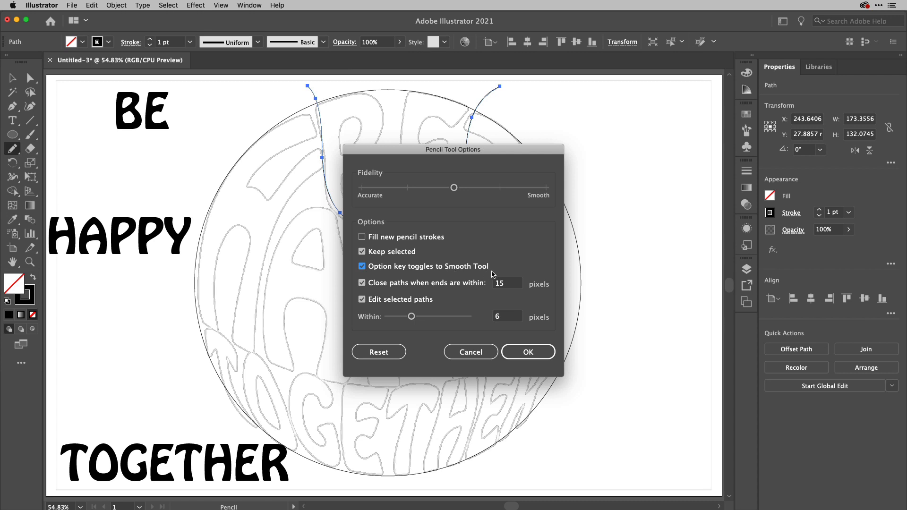
left_click(530, 350)
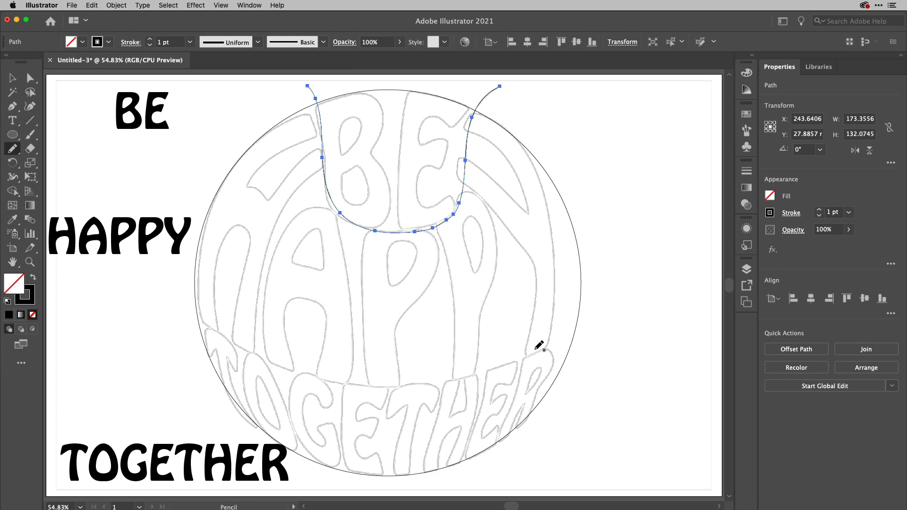
Smooth the U-shaped path around BE along its whole length and deselect it.
mouse_move(318, 117)
left_mouse_down()
mouse_move(351, 216)
mouse_move(346, 198)
mouse_move(379, 228)
mouse_move(415, 219)
mouse_move(407, 228)
mouse_move(452, 210)
mouse_move(441, 220)
mouse_move(466, 178)
mouse_move(463, 188)
mouse_move(491, 95)
mouse_move(468, 133)
mouse_move(511, 85)
left_mouse_up()
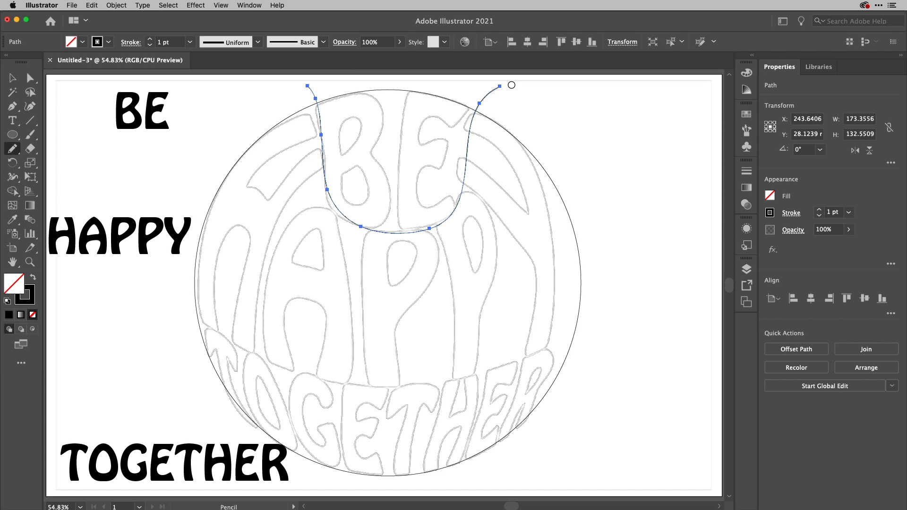
left_click(171, 5)
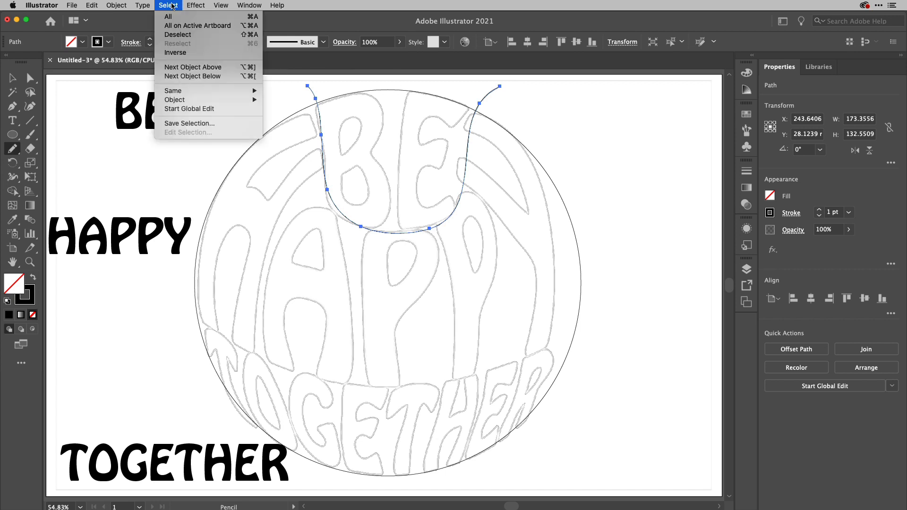
left_click(187, 34)
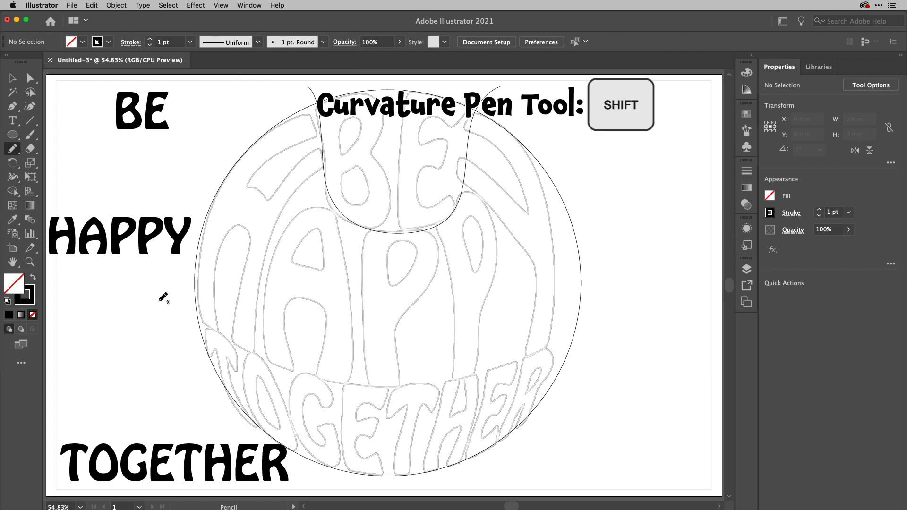
Draw a three-point Curvature path about 414 by 86 mm between the traced HAPPY and TOGETHER, crossing the full circle.
key("shift+grave")
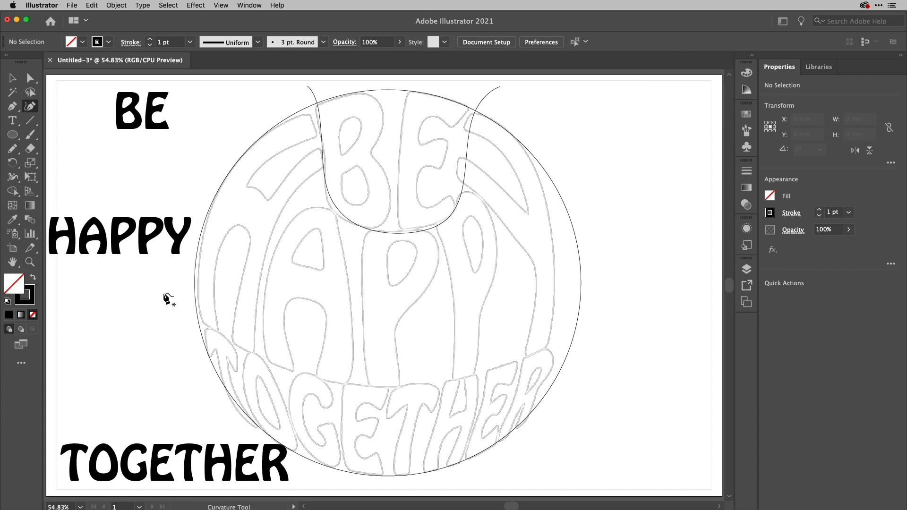
left_click(164, 293)
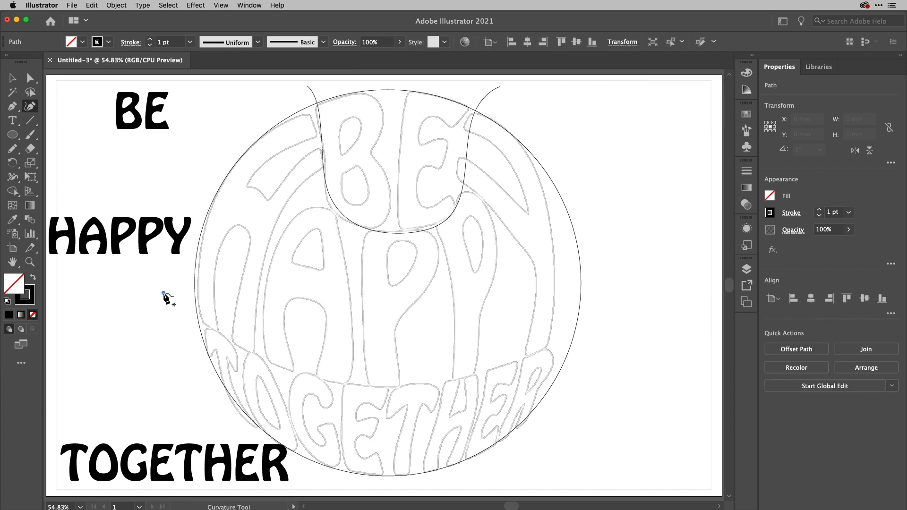
left_click(394, 386)
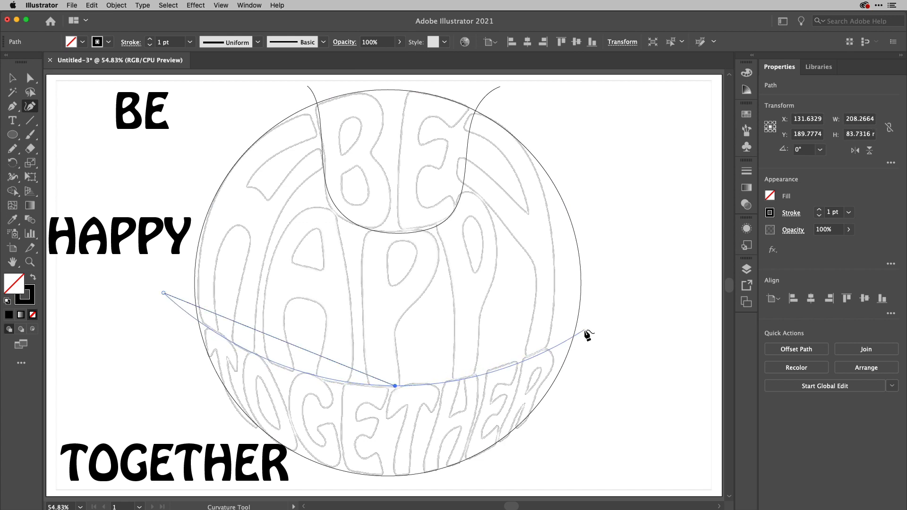
left_click(623, 291)
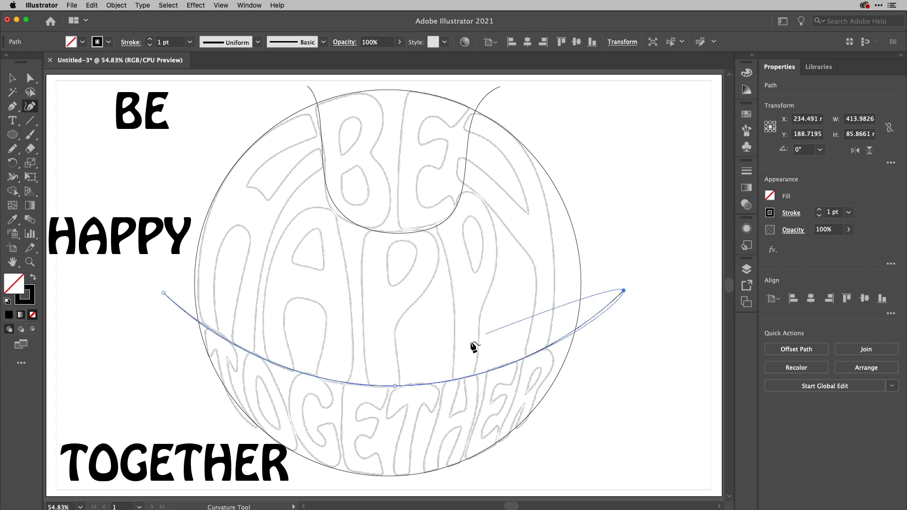
mouse_move(395, 386)
left_mouse_down()
mouse_move(396, 356)
mouse_move(384, 385)
mouse_move(394, 387)
left_mouse_up()
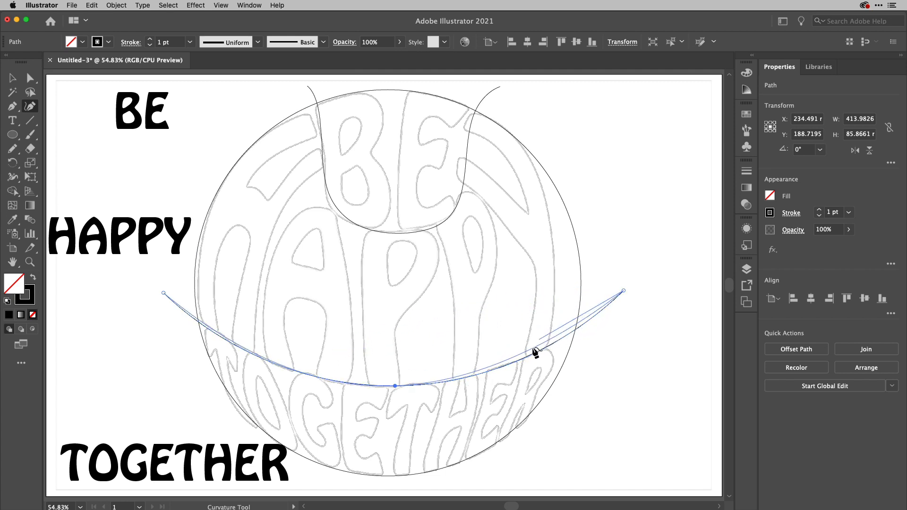
mouse_move(532, 355)
left_mouse_down()
mouse_move(583, 352)
mouse_move(532, 358)
mouse_move(542, 370)
left_mouse_up()
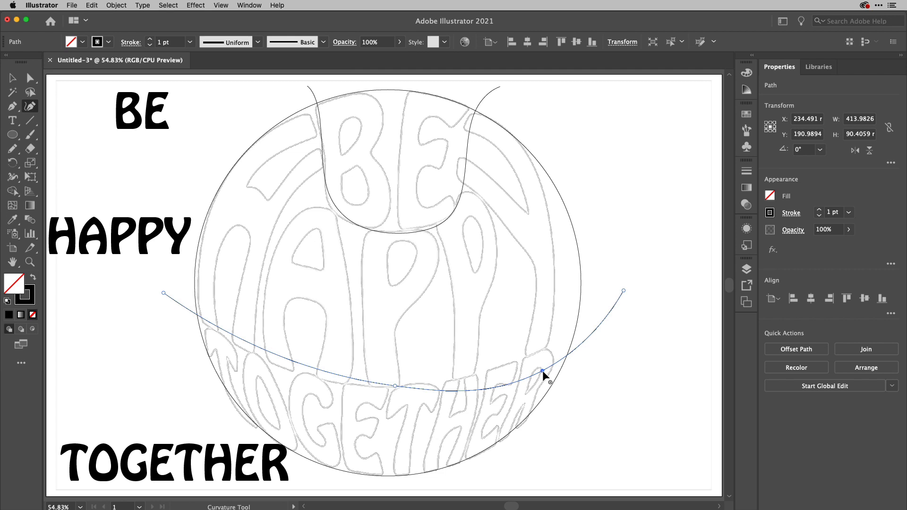
key("Delete")
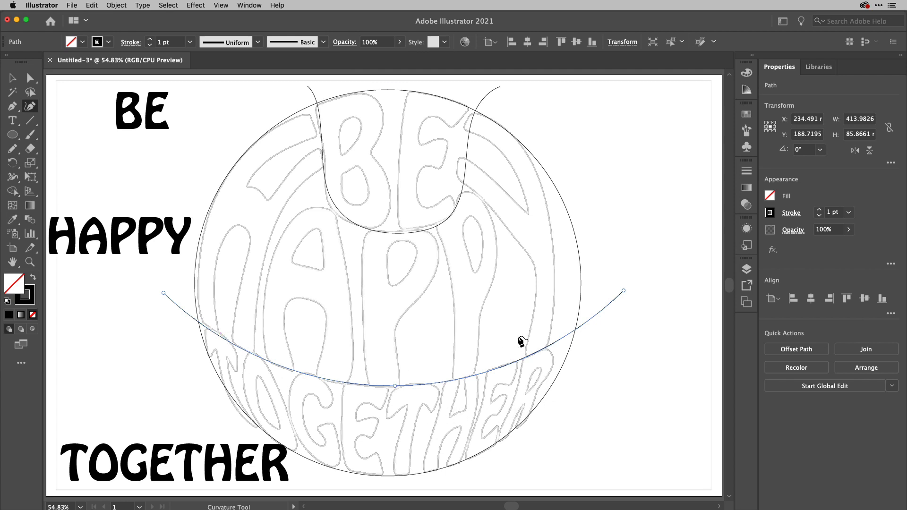
Split the circle along the lower curve with Divide Objects Below.
left_click(117, 6)
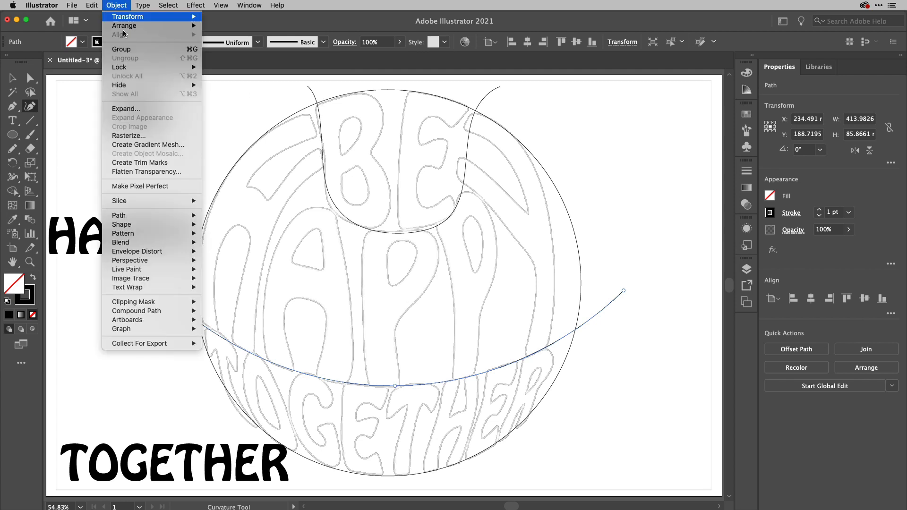
mouse_move(160, 214)
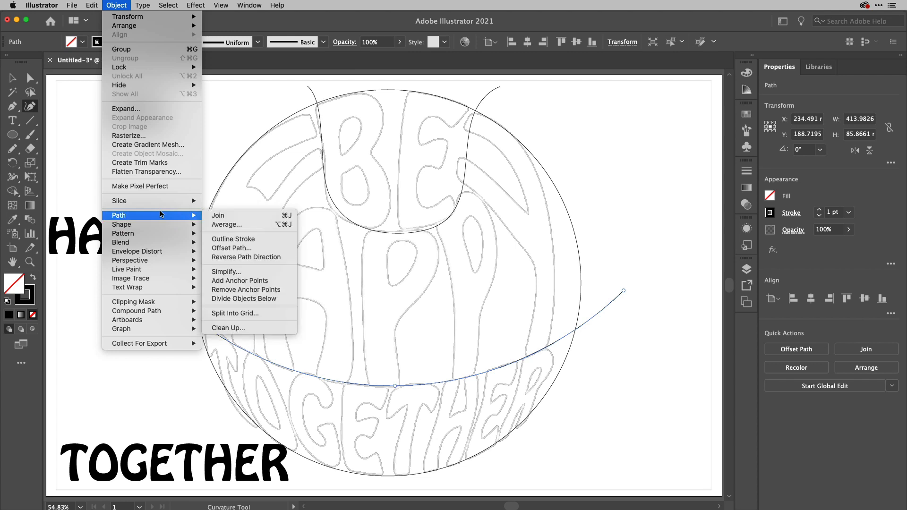
left_click(245, 299)
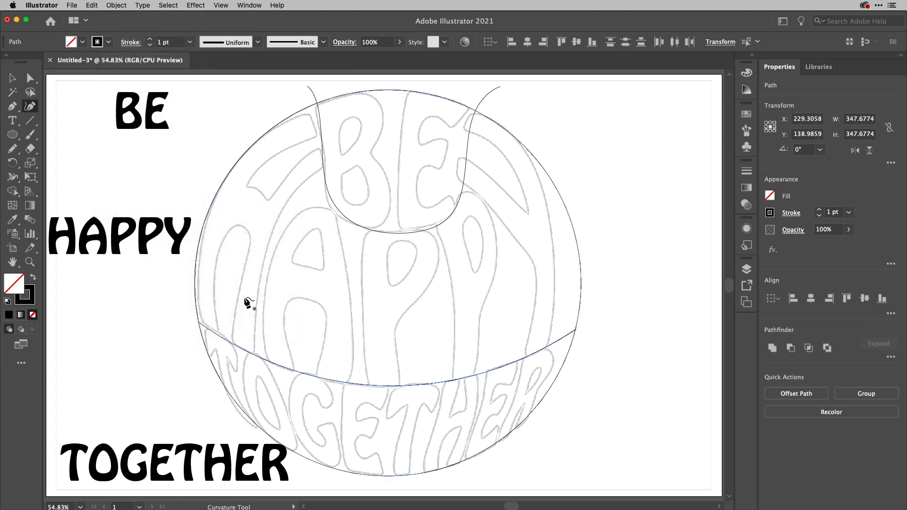
Split the circle's upper part along the U-shaped BE path with Divide Objects Below, check the resulting pieces and deselect them.
left_click(12, 78)
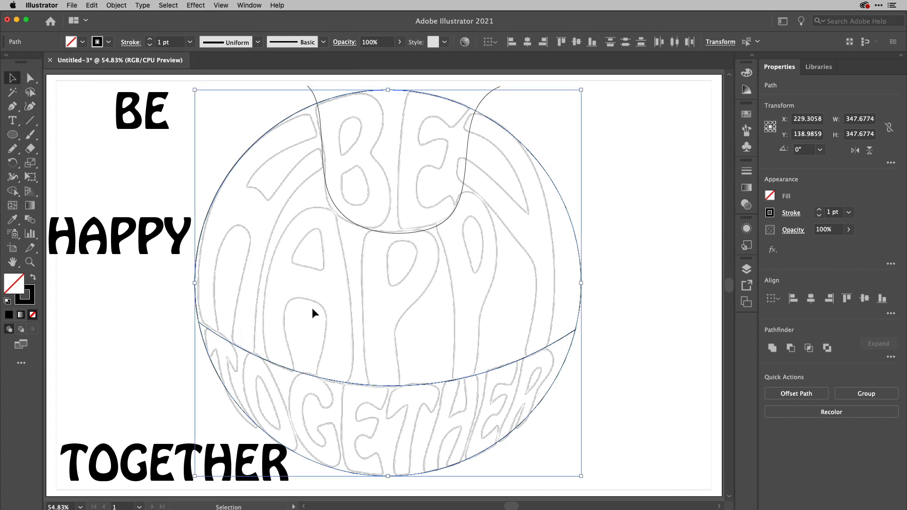
left_click(484, 97)
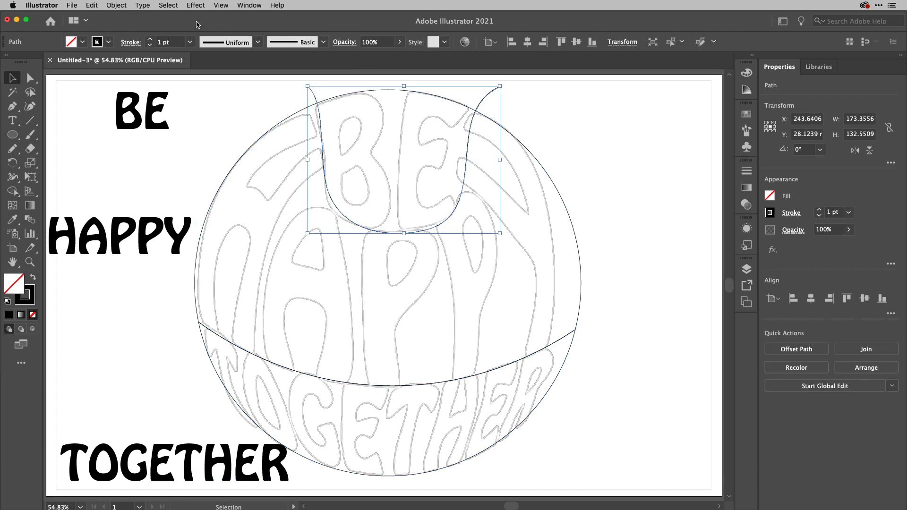
left_click(116, 6)
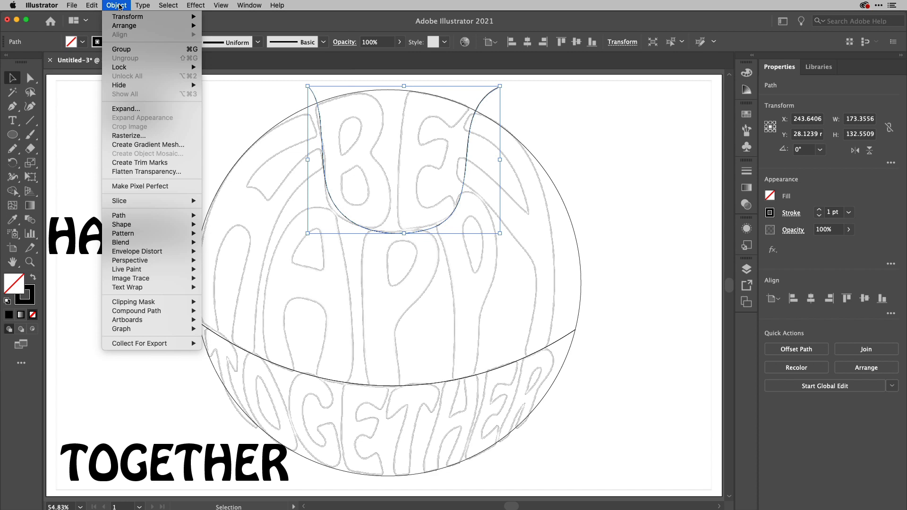
mouse_move(157, 217)
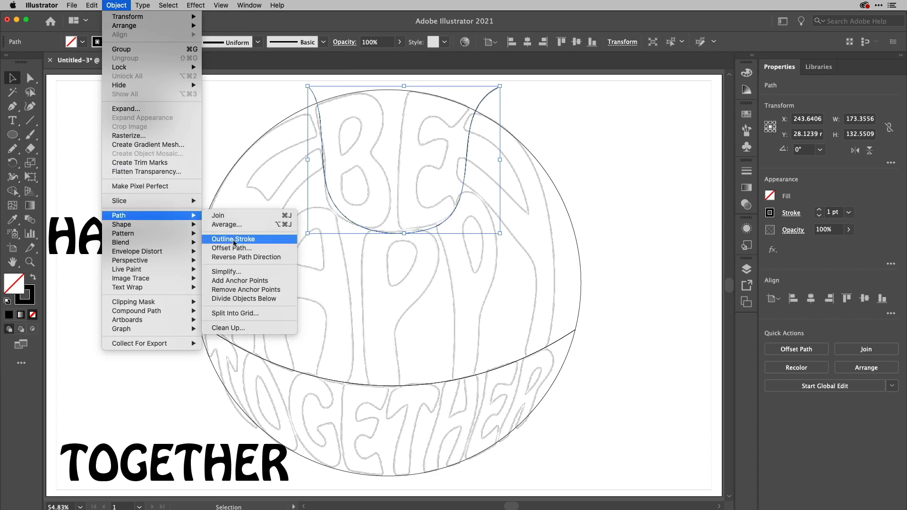
left_click(241, 297)
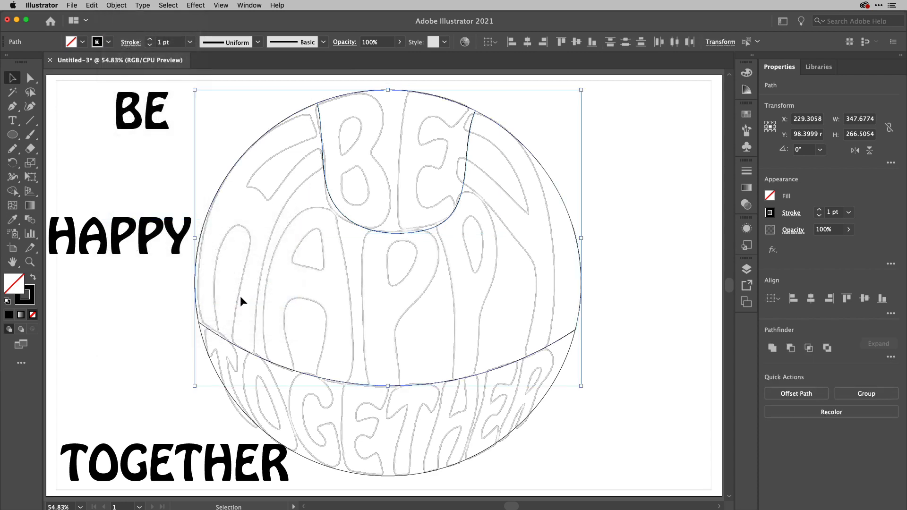
left_click(637, 173)
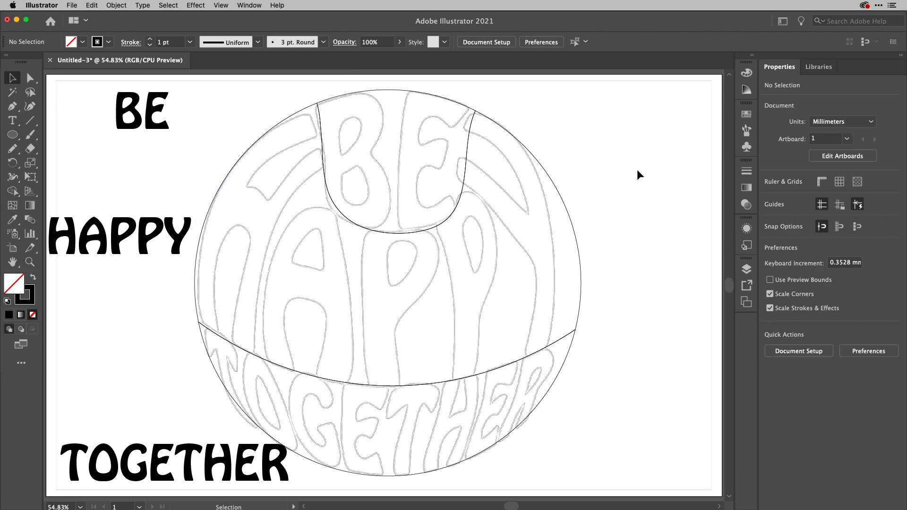
left_click(453, 101)
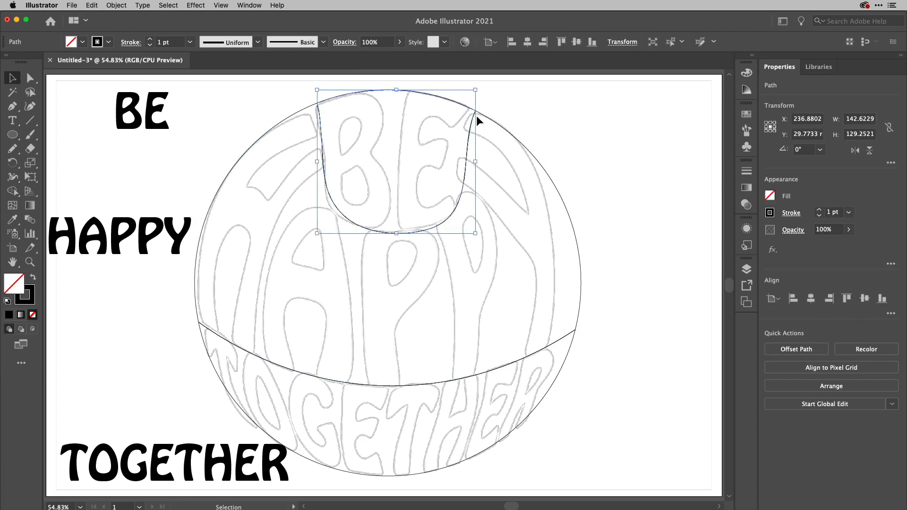
left_click(497, 126)
left_click(553, 118)
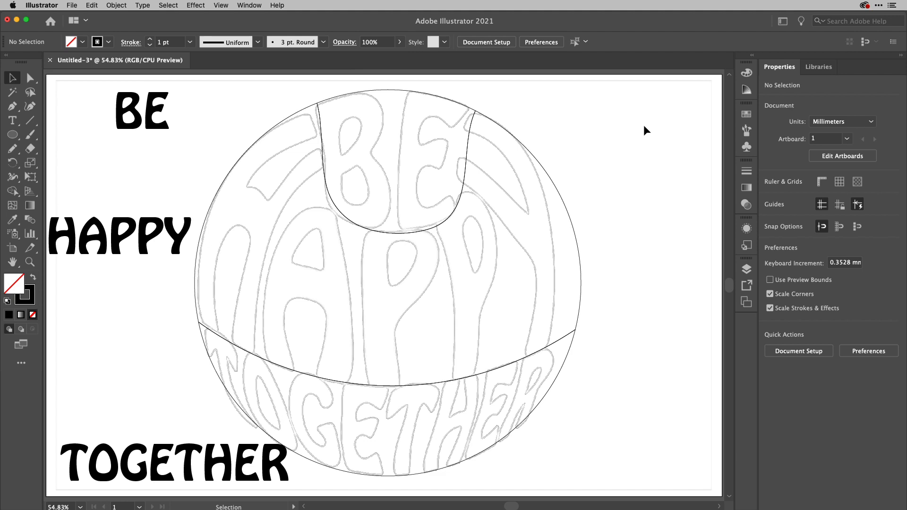
Move BE into the circle's U-shaped top section, HAPPY into the middle section and TOGETHER into the bottom section.
left_click_drag(131, 113, 387, 158)
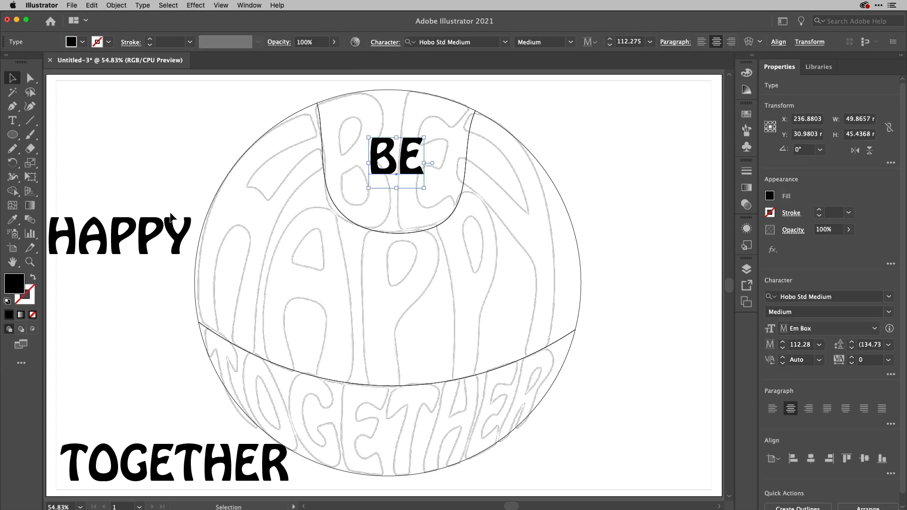
left_click_drag(143, 239, 418, 280)
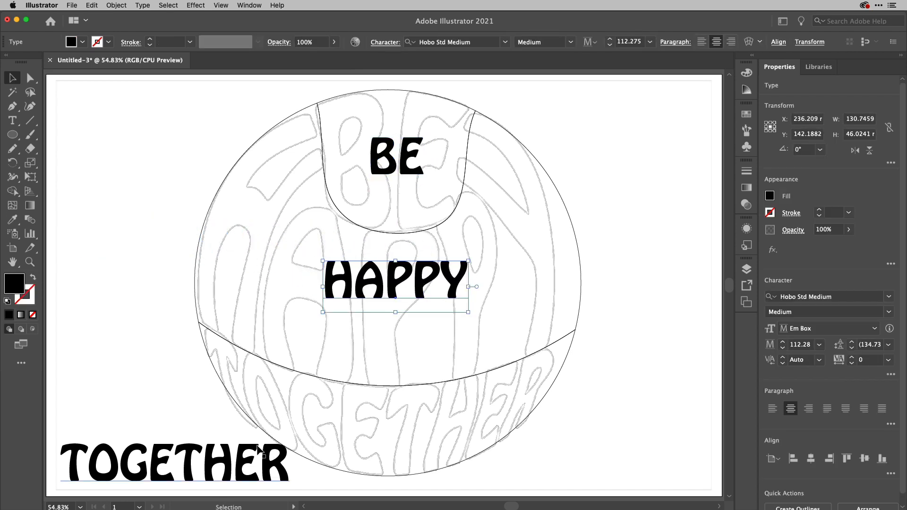
left_click_drag(238, 460, 453, 403)
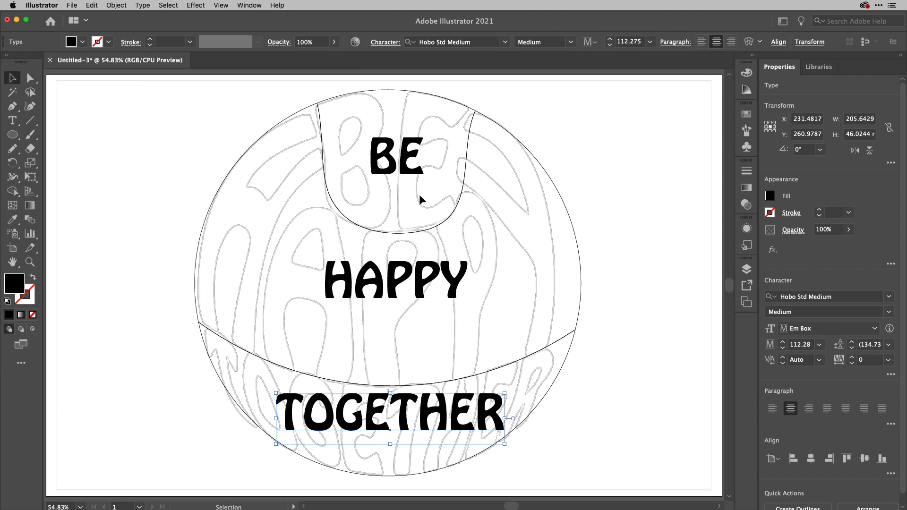
Send the three words BE, HAPPY and TOGETHER to the back, behind the circle sections, and deselect them.
left_click(405, 176)
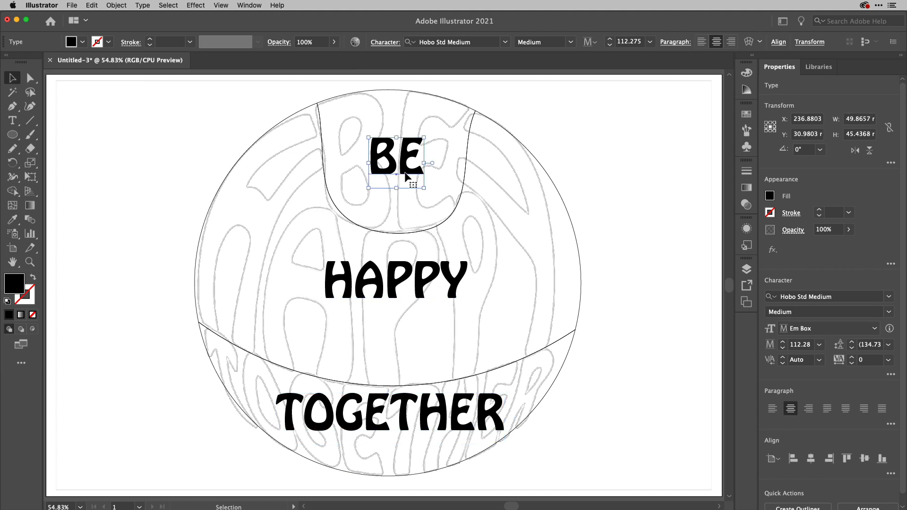
left_click(399, 288, "shift")
left_click(404, 406, "shift")
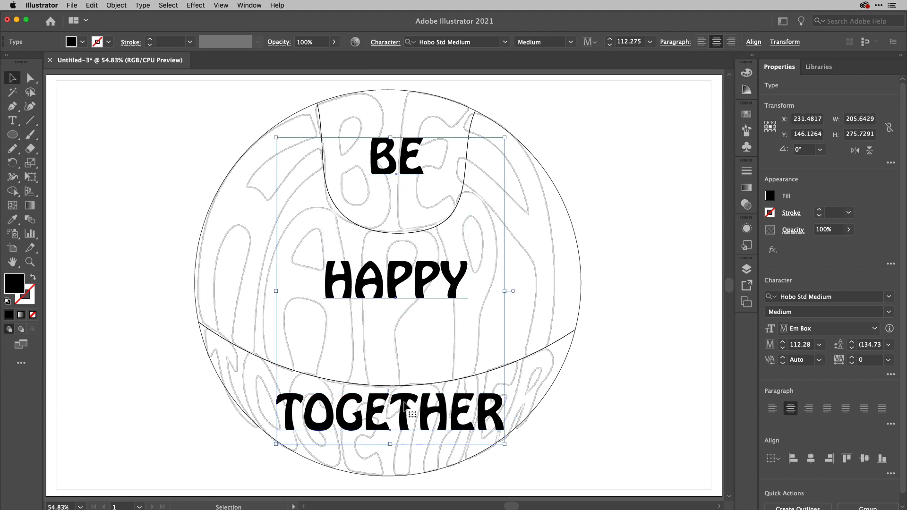
right_click(404, 406)
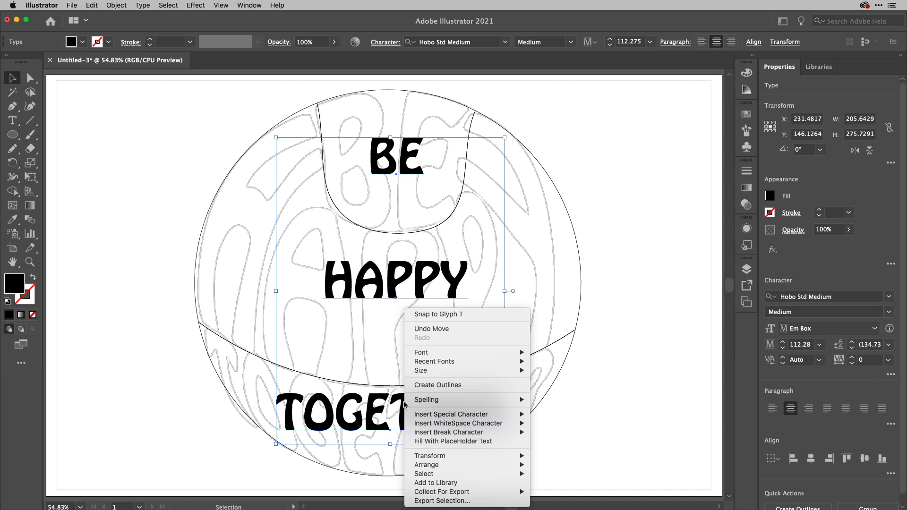
mouse_move(440, 466)
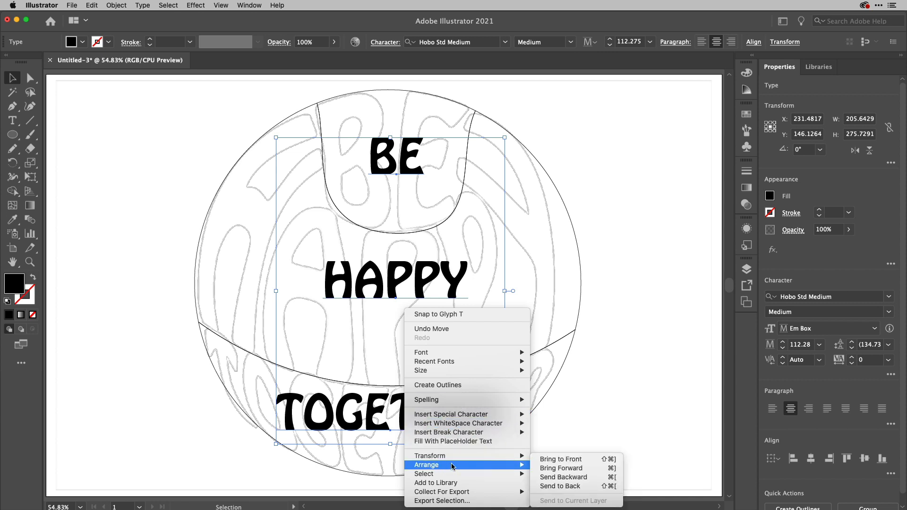
left_click(567, 486)
left_click(641, 403)
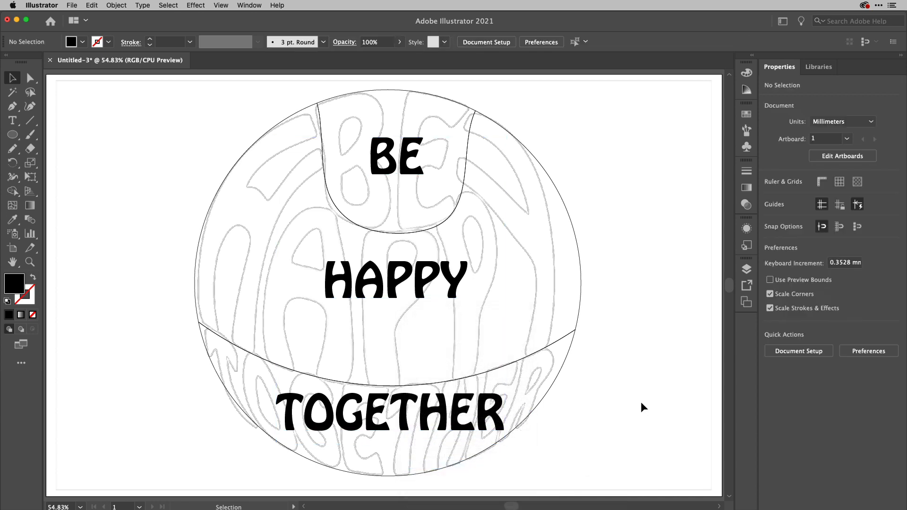
Warp BE into the U-shaped top section with Envelope Distort, Make with Top Object.
left_click_drag(452, 86, 402, 156)
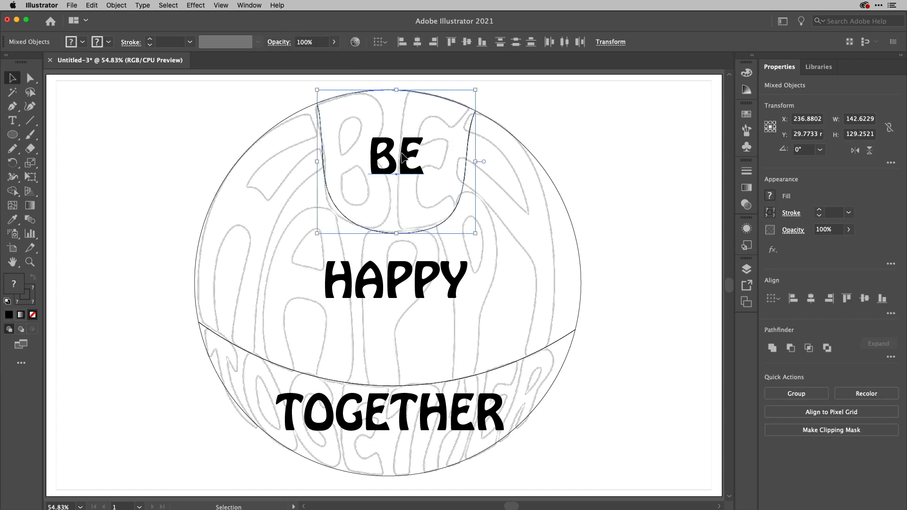
left_click(117, 5)
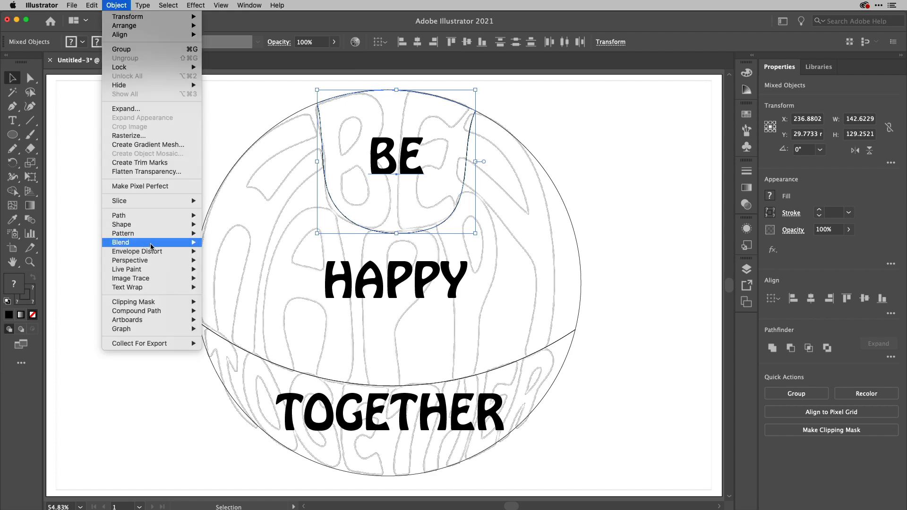
mouse_move(154, 253)
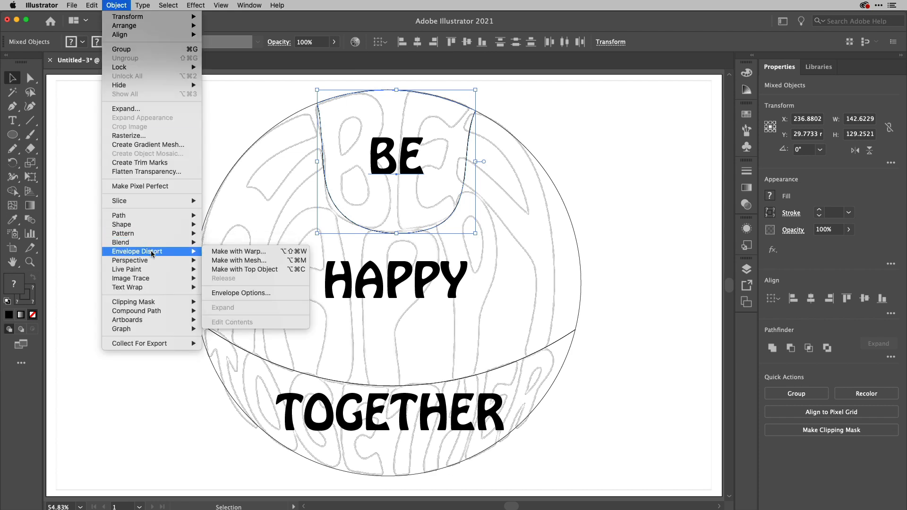
left_click(220, 270)
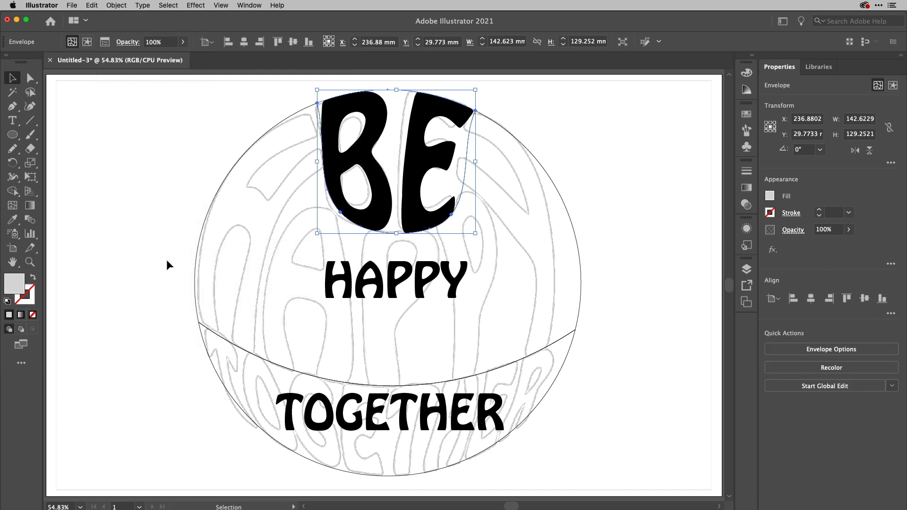
Warp HAPPY into the circle's middle section with Envelope Distort, Make with Top Object.
left_click_drag(166, 259, 387, 296)
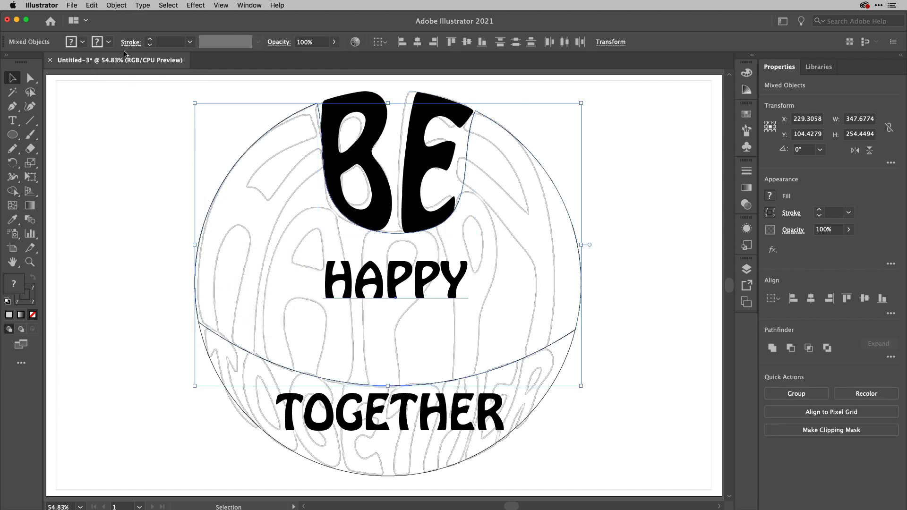
left_click(116, 5)
mouse_move(150, 252)
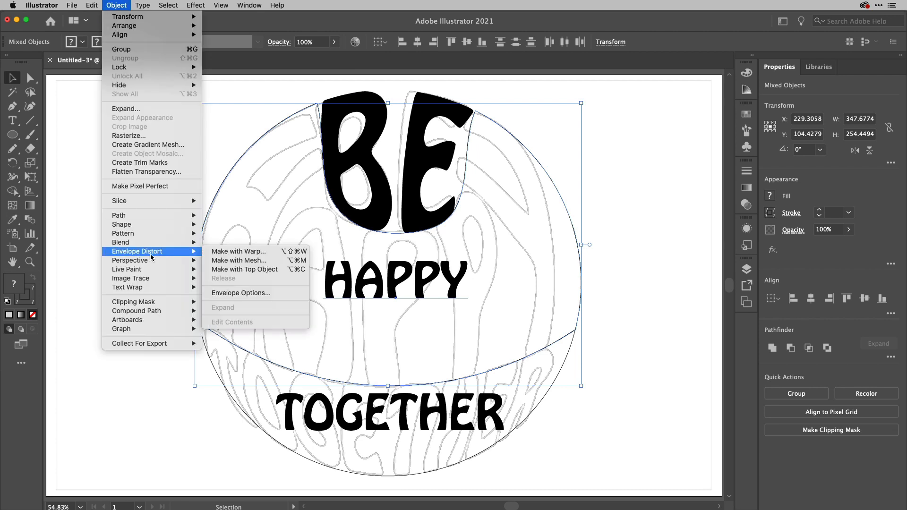
left_click(237, 275)
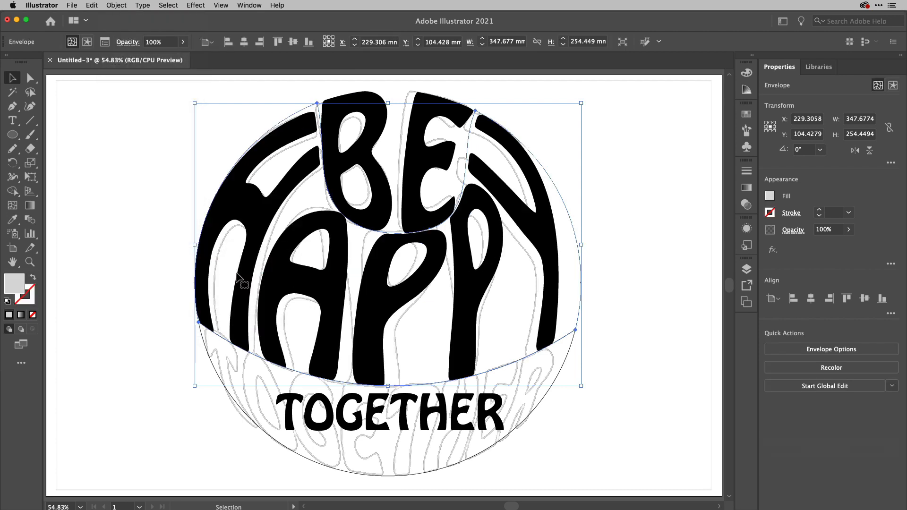
Warp TOGETHER into the circle's bottom section with Envelope Distort, Make with Top Object, and deselect it.
left_click(210, 418)
left_click_drag(211, 418, 297, 414)
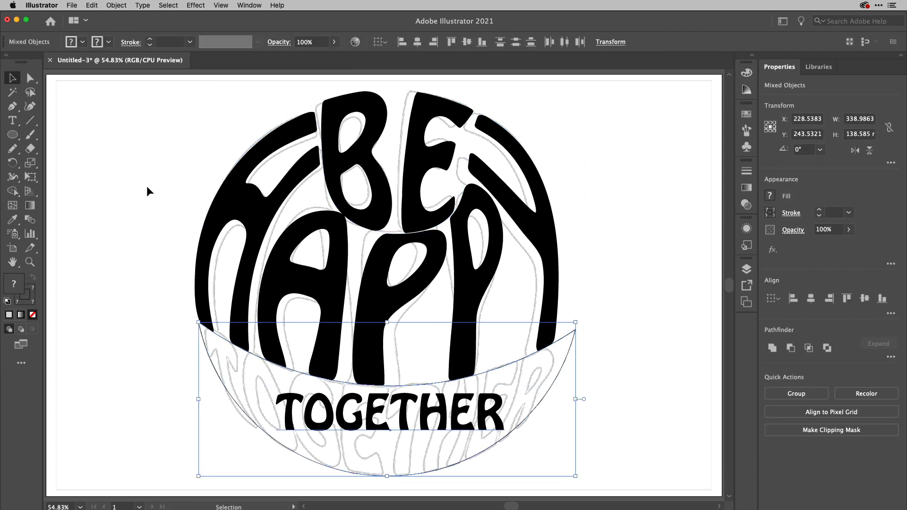
left_click(116, 5)
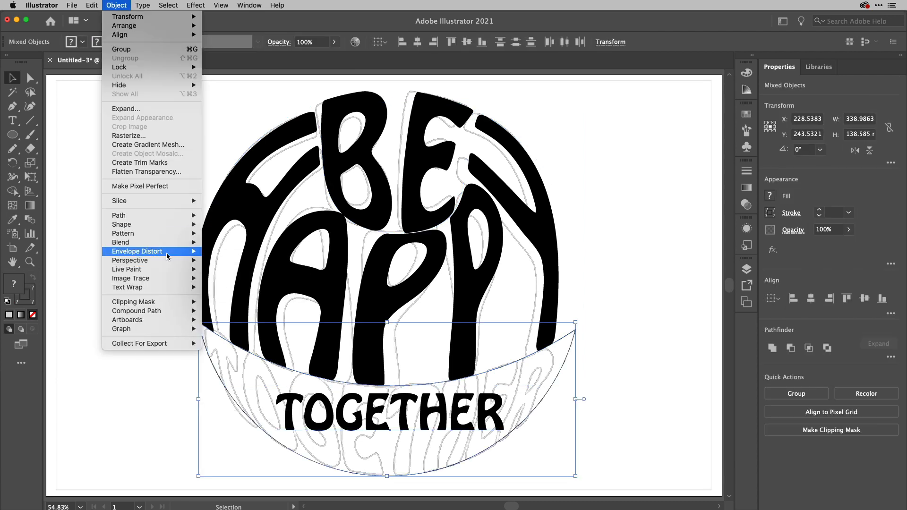
mouse_move(168, 255)
left_click(228, 269)
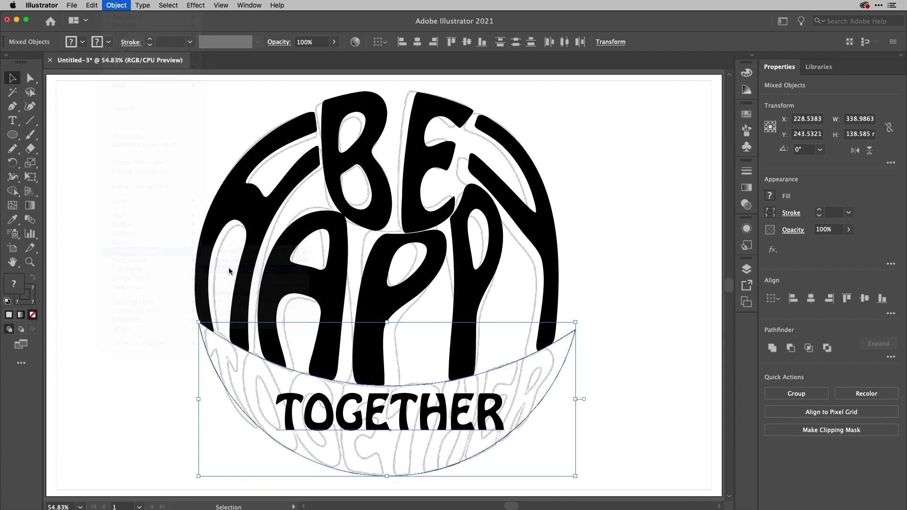
left_click(154, 268)
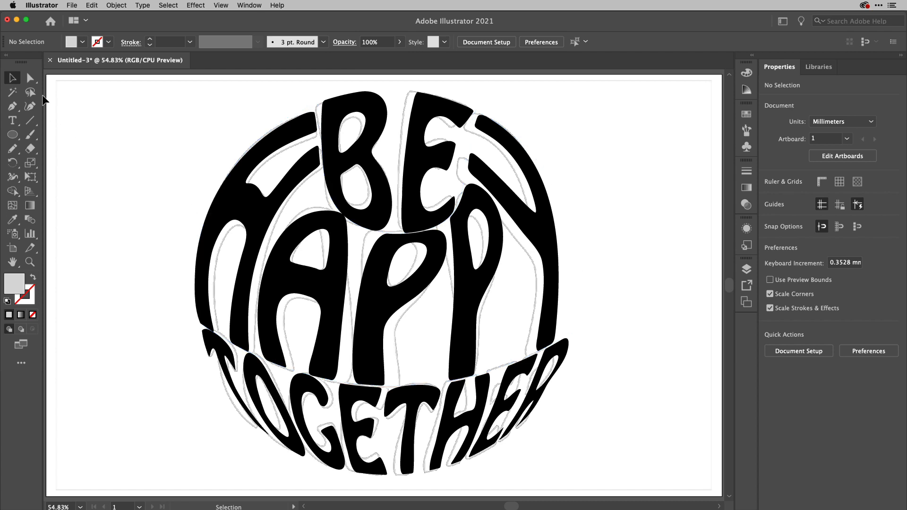
Reshape the TOGETHER envelope's right end, moving its corner point to about X 390, Y 186 mm and the anchor below to about X 352, Y 266 mm.
left_click(29, 78)
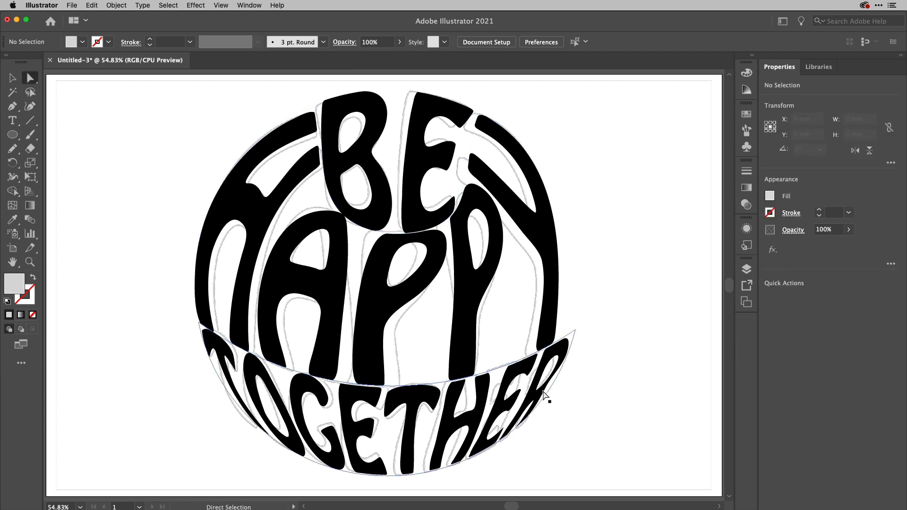
left_click(549, 395)
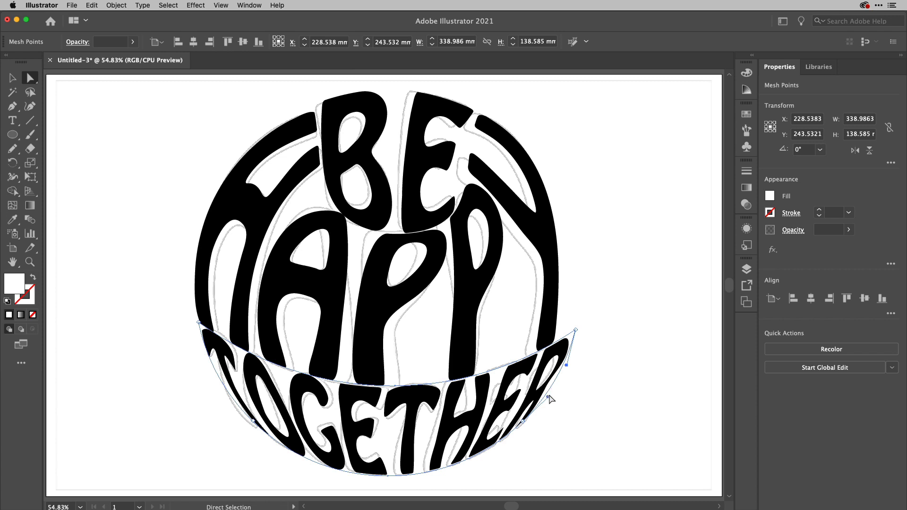
left_click_drag(568, 368, 577, 367)
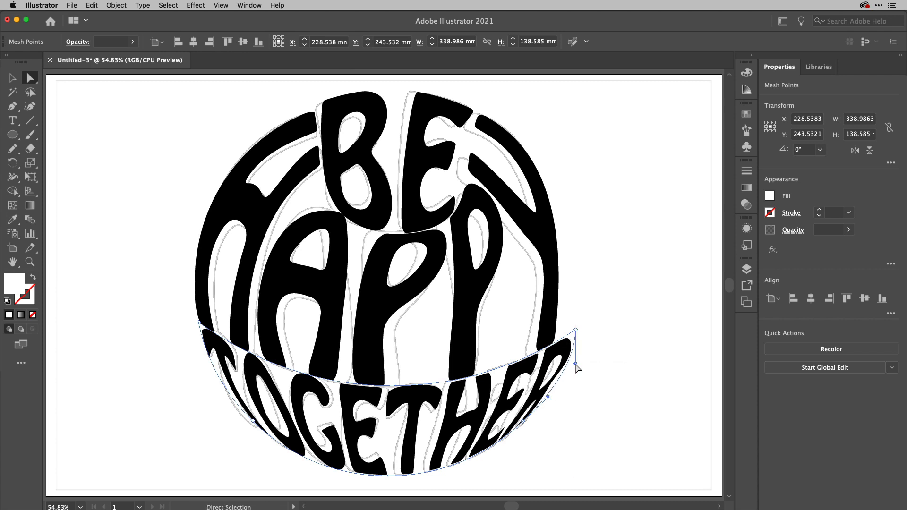
left_click(575, 330)
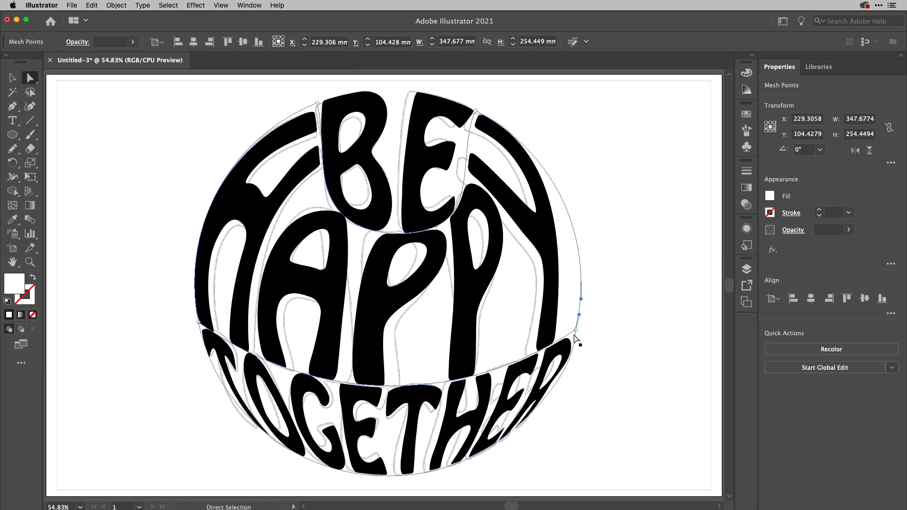
left_click_drag(574, 336, 566, 337)
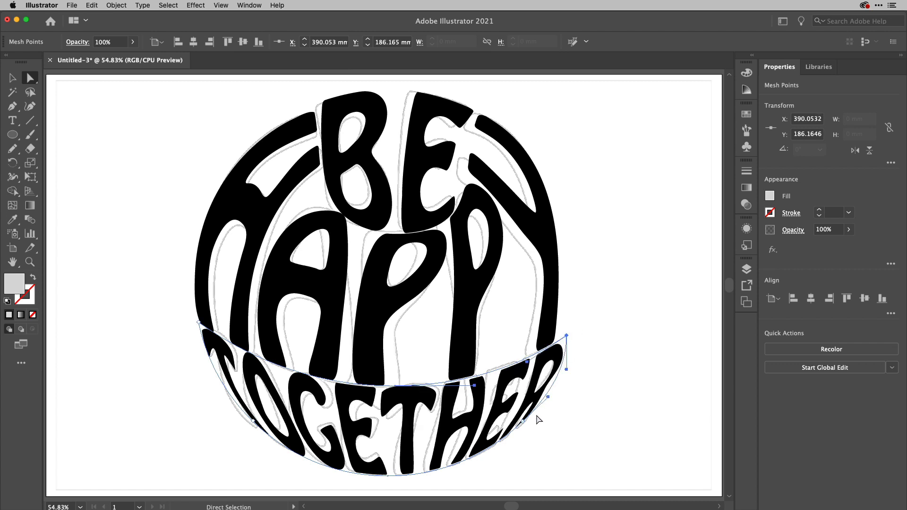
mouse_move(522, 420)
left_mouse_down()
mouse_move(534, 414)
mouse_move(524, 423)
left_mouse_up()
left_click(534, 414)
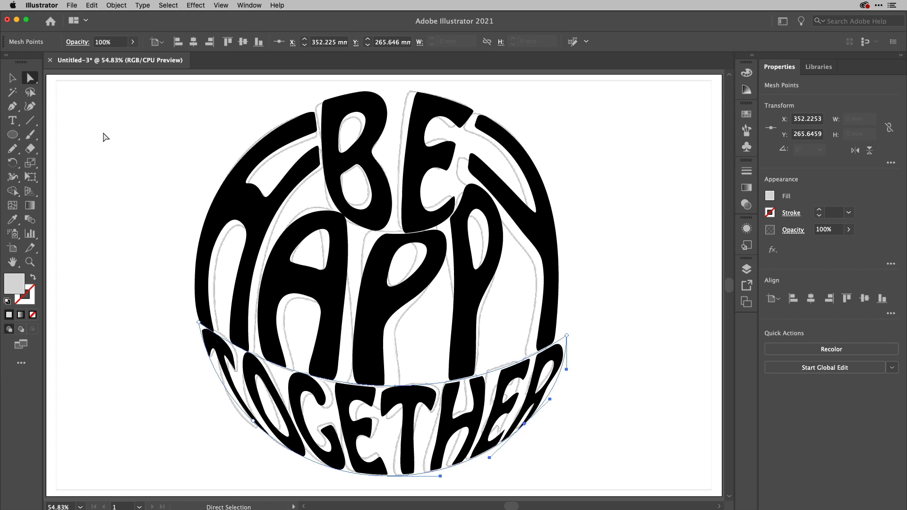
Add an anchor point on the TOGETHER envelope's upper edge above the H and remove it with the Delete Anchor Point tool.
key("p")
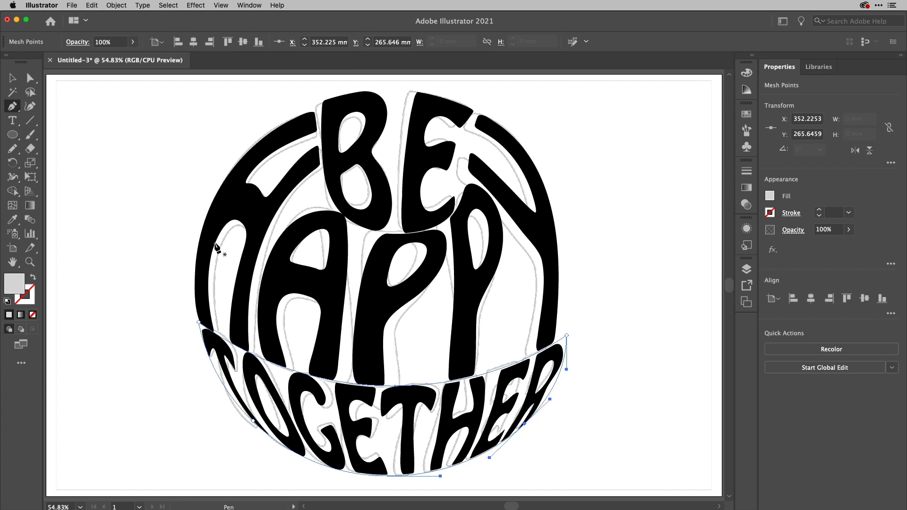
left_click(14, 110)
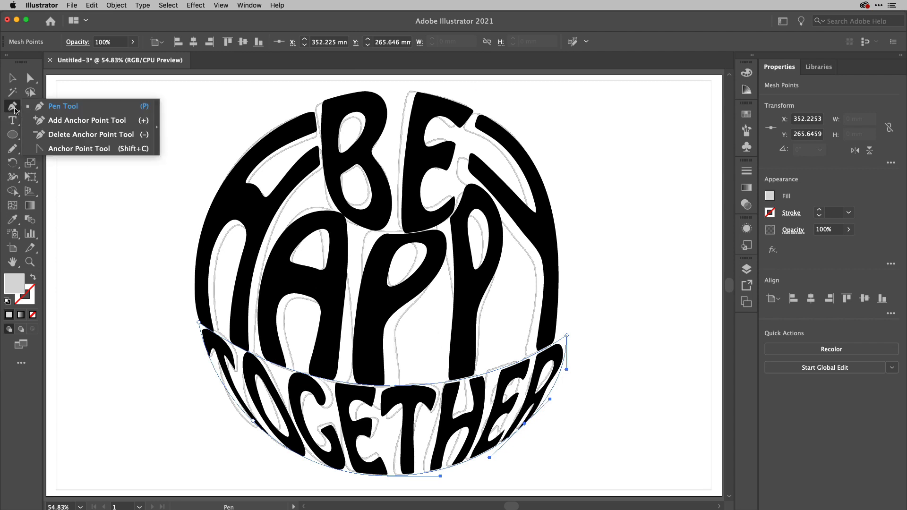
left_click(48, 121)
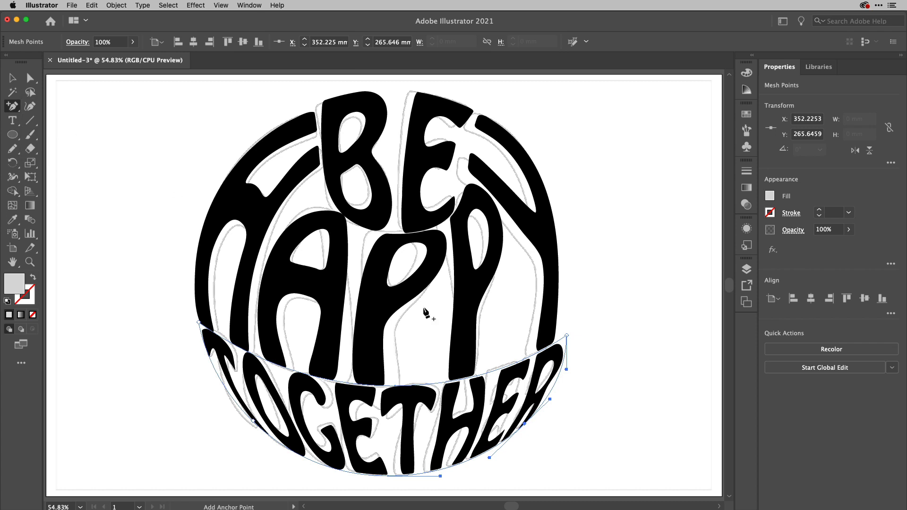
left_click(491, 373)
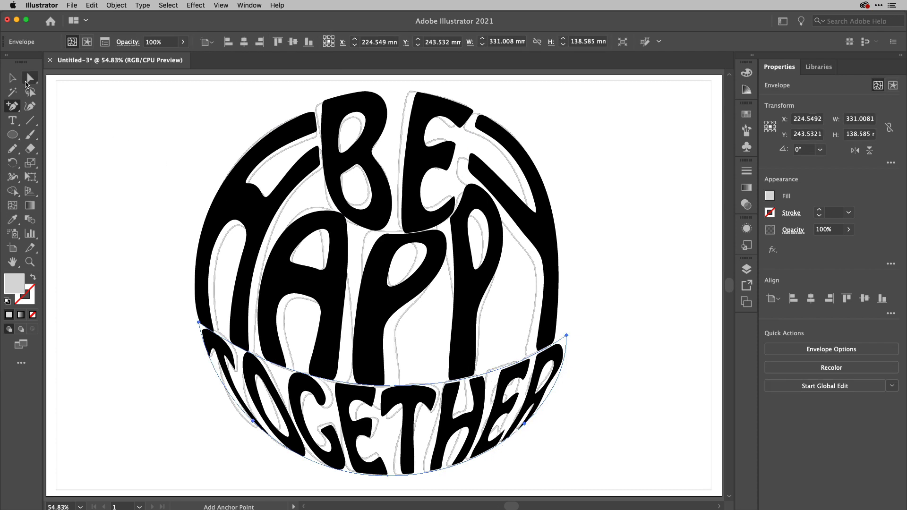
left_click(12, 106)
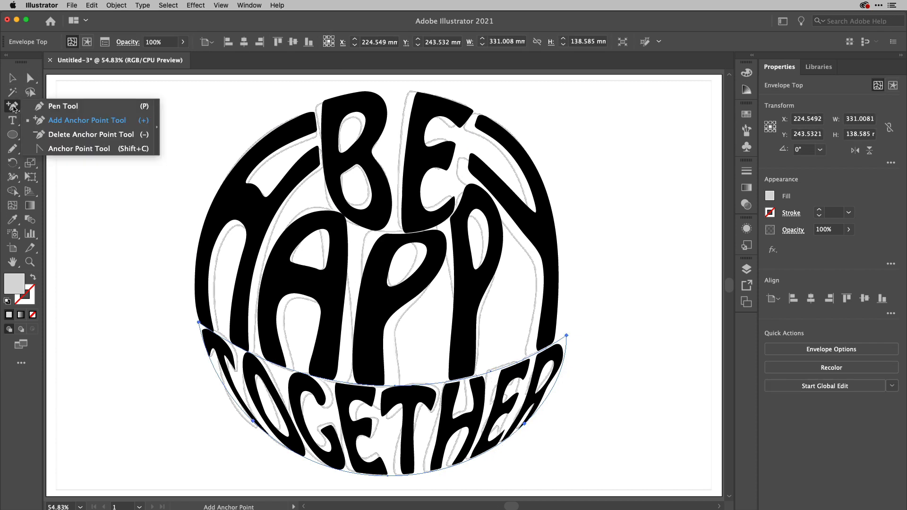
left_click(52, 133)
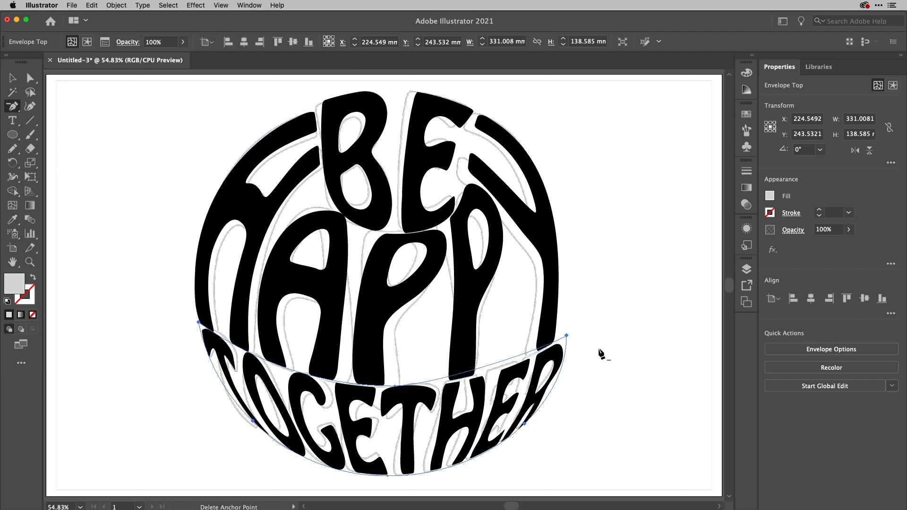
Curve the right half of the TOGETHER envelope's upper edge by lengthening the middle anchor's right handle to above the second E.
left_click(30, 78)
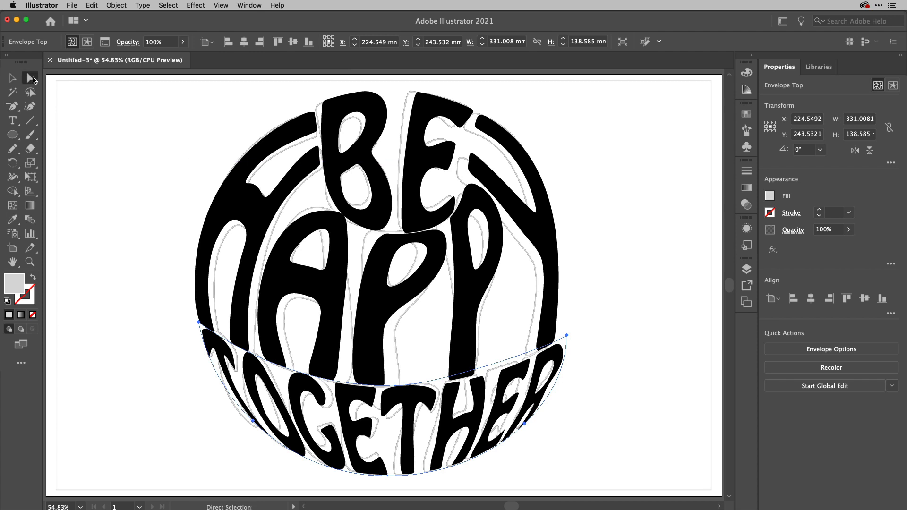
left_click(395, 387)
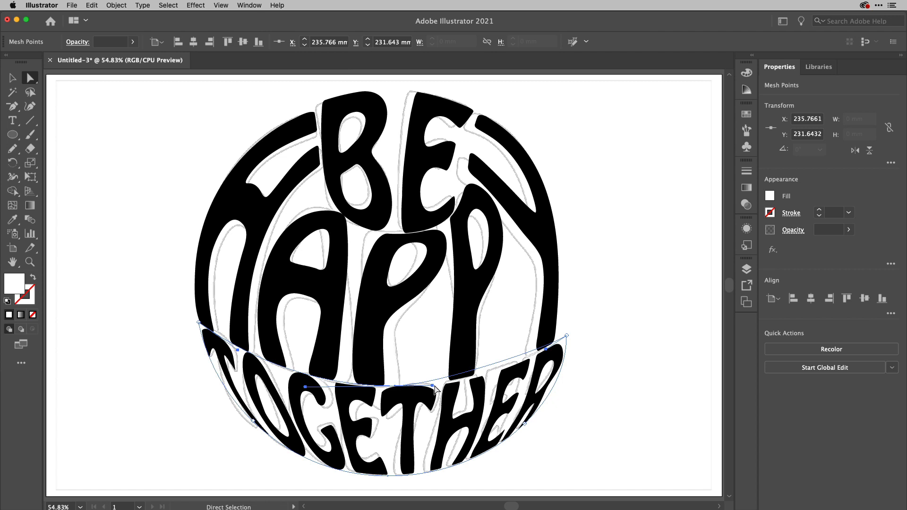
left_click_drag(433, 388, 486, 391)
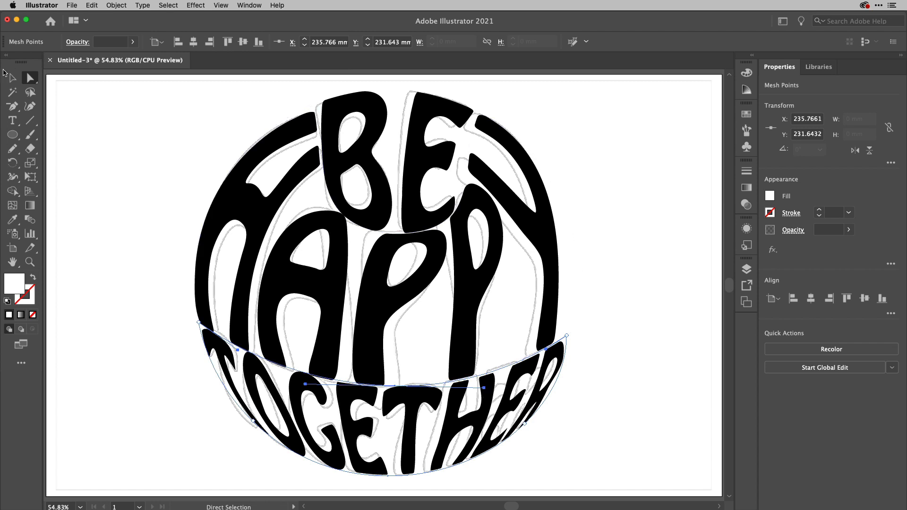
left_click(13, 78)
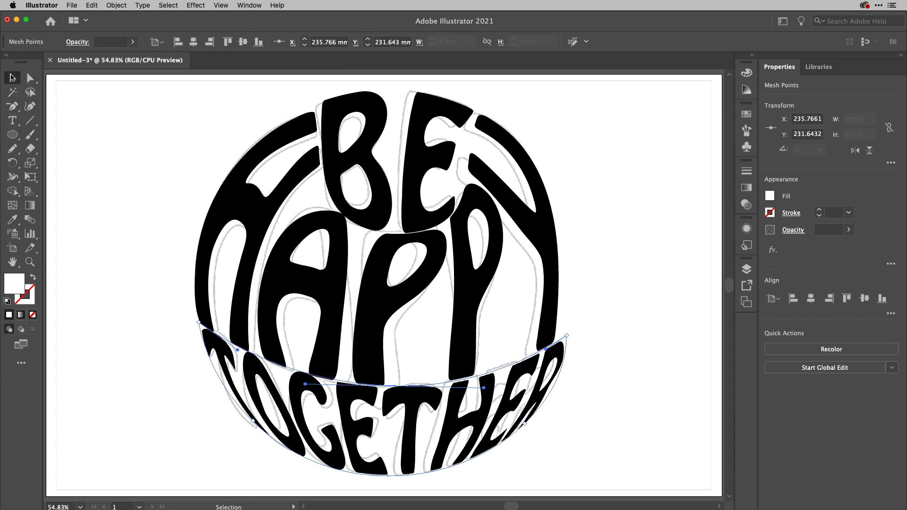
Replace the HAPPY text inside the middle envelope with GROOVY, leave the envelope's contents editing and deselect it.
double_click(377, 295)
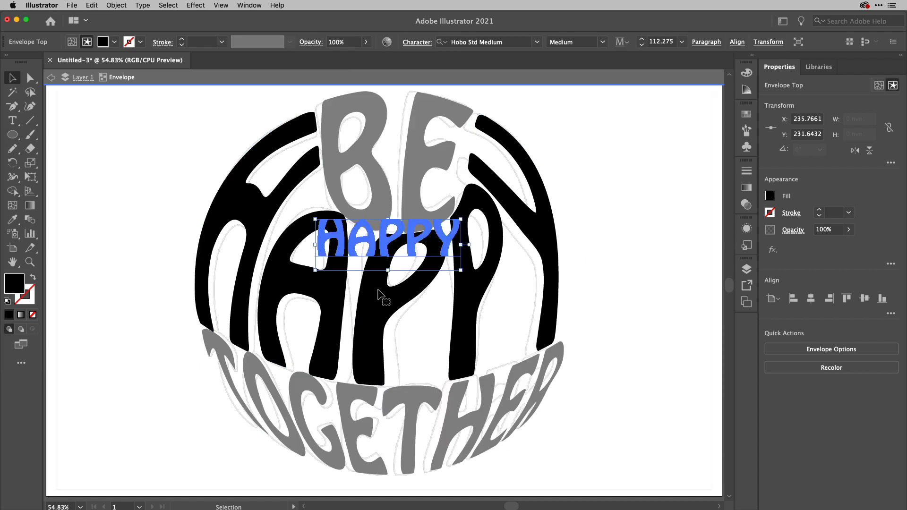
double_click(378, 242)
left_click_drag(423, 237, 322, 238)
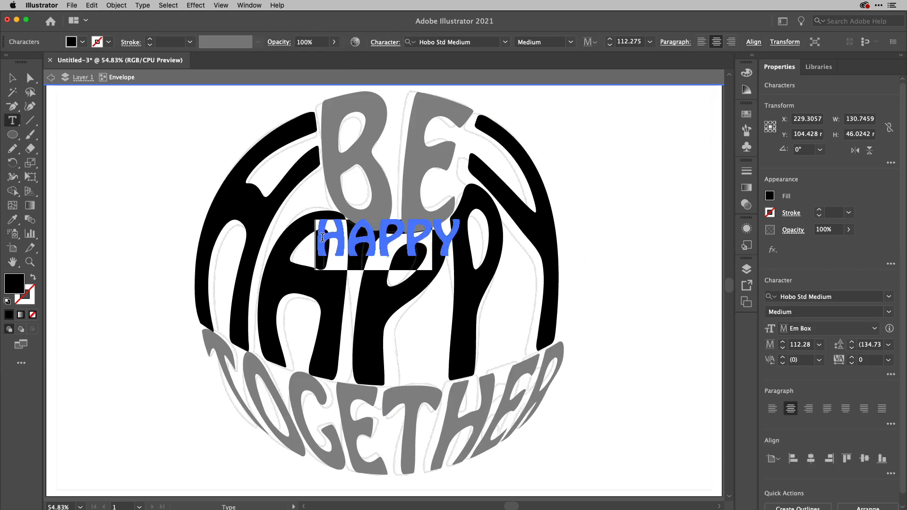
type("OOVY")
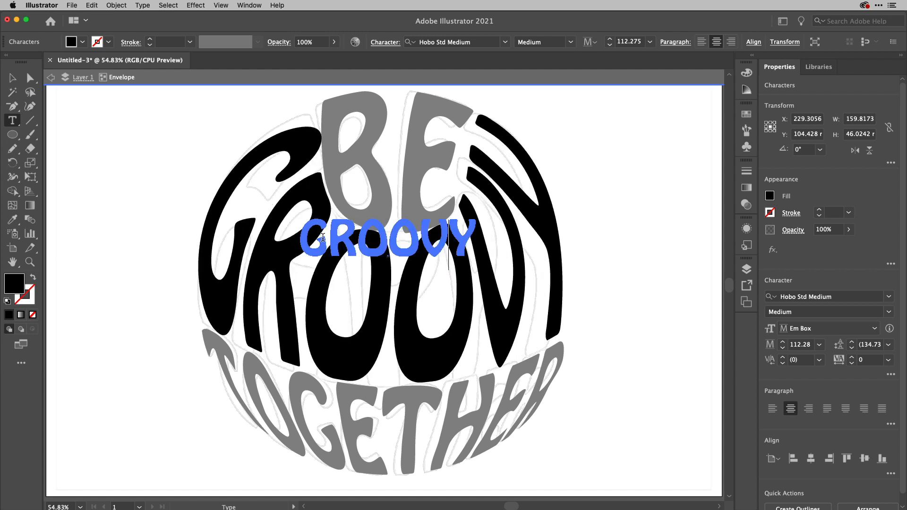
left_click(12, 77)
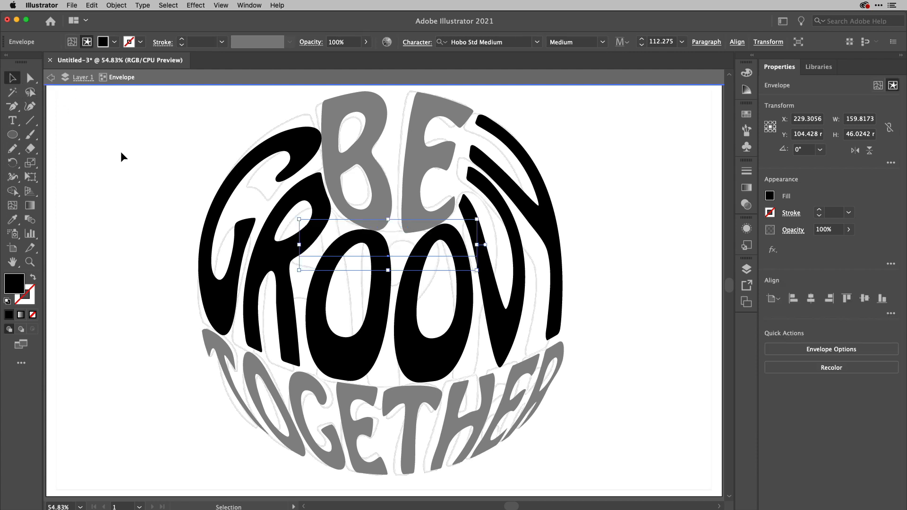
double_click(140, 157)
left_click(249, 170)
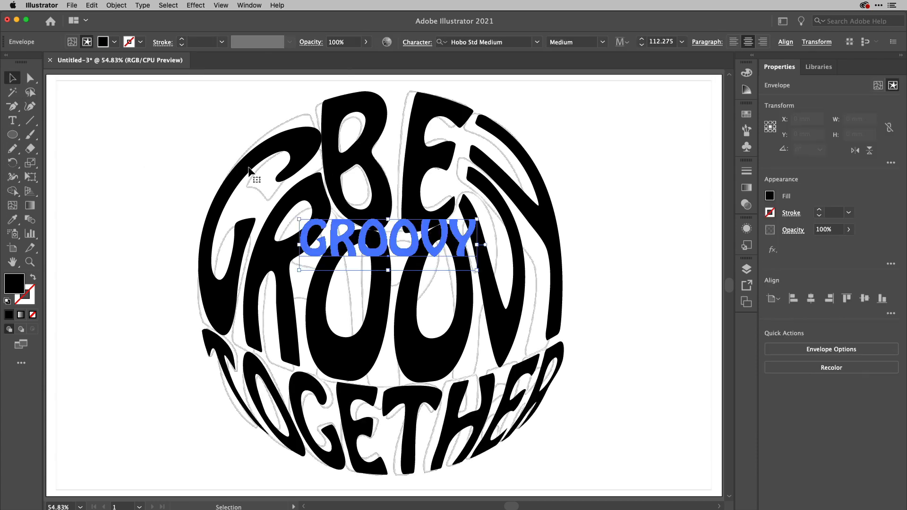
left_click(155, 167)
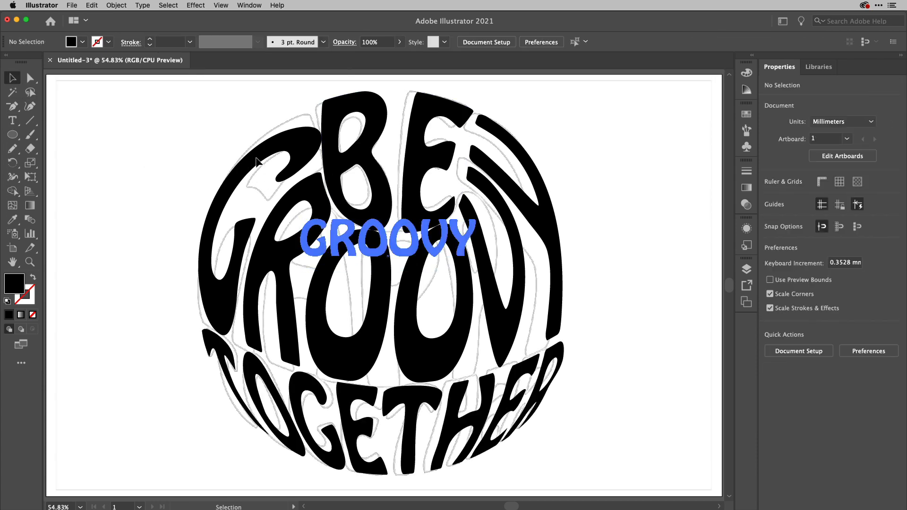
Release the GROOVY envelope into its separate text and shape.
left_click(256, 161)
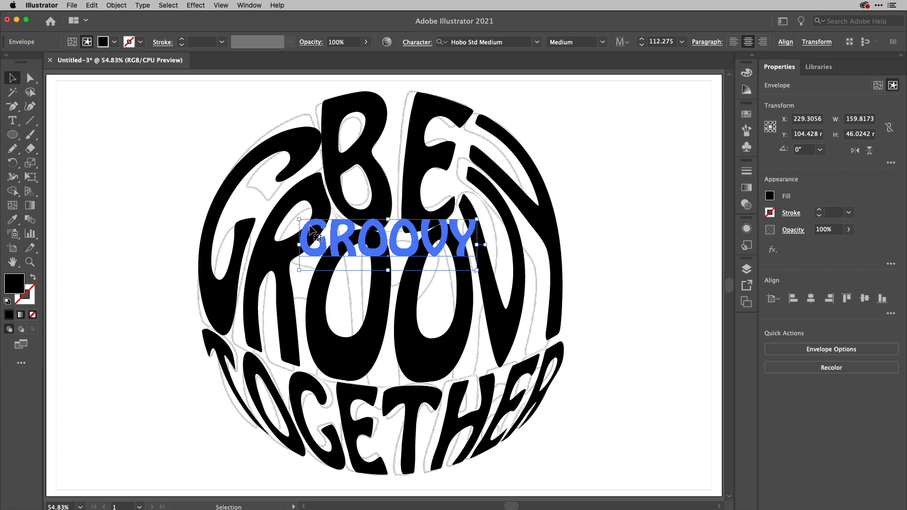
left_click(116, 5)
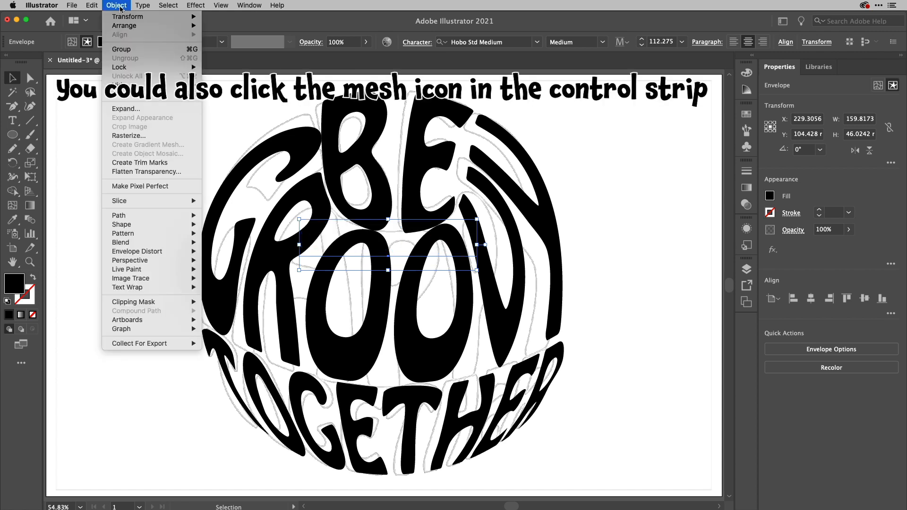
mouse_move(184, 253)
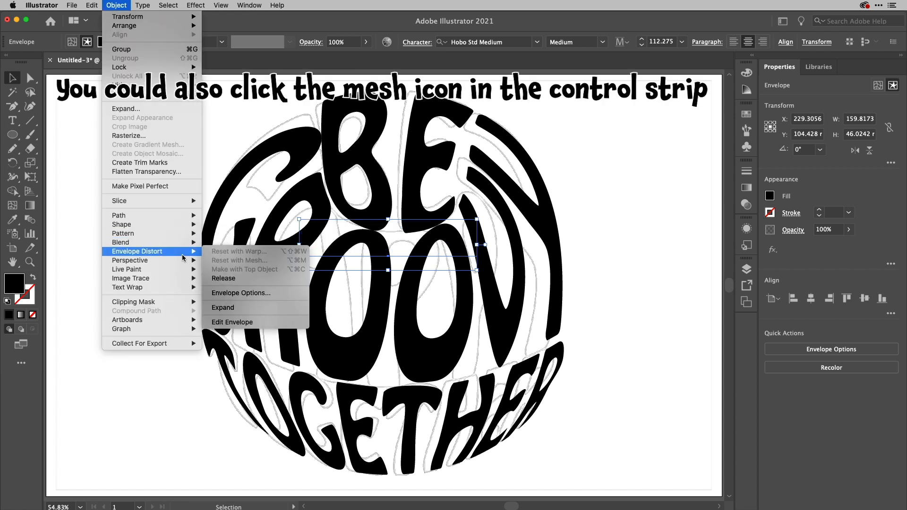
left_click(225, 278)
Warp the GROOVY text into the circle's middle section with Envelope Distort, Make with Top Object, and deselect it.
left_click_drag(162, 235, 325, 279)
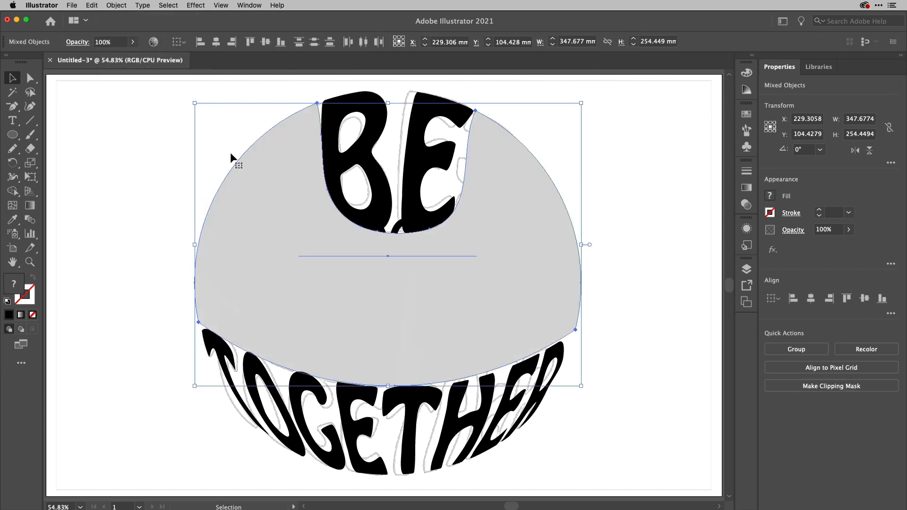
left_click(117, 6)
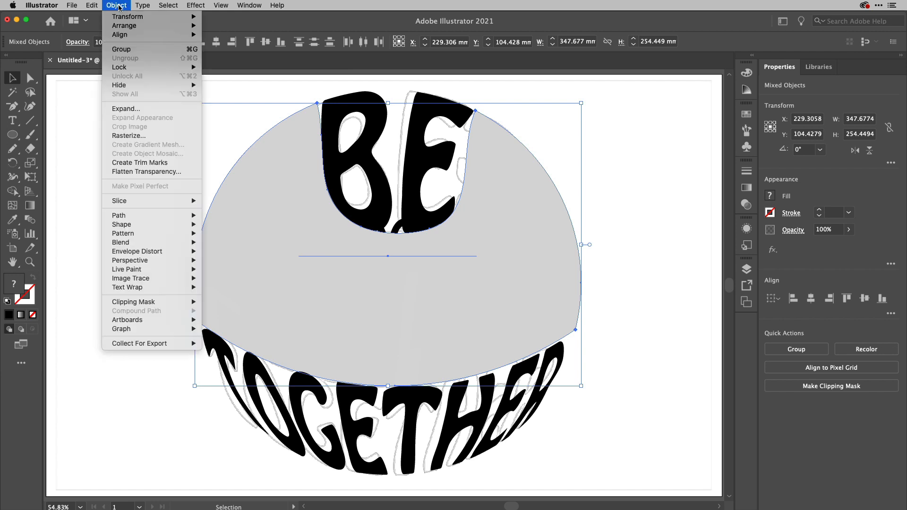
mouse_move(151, 252)
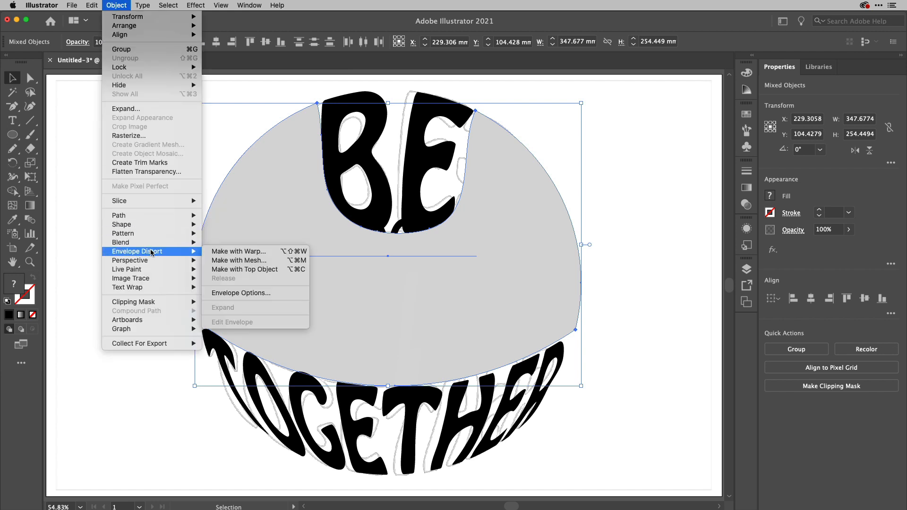
left_click(252, 270)
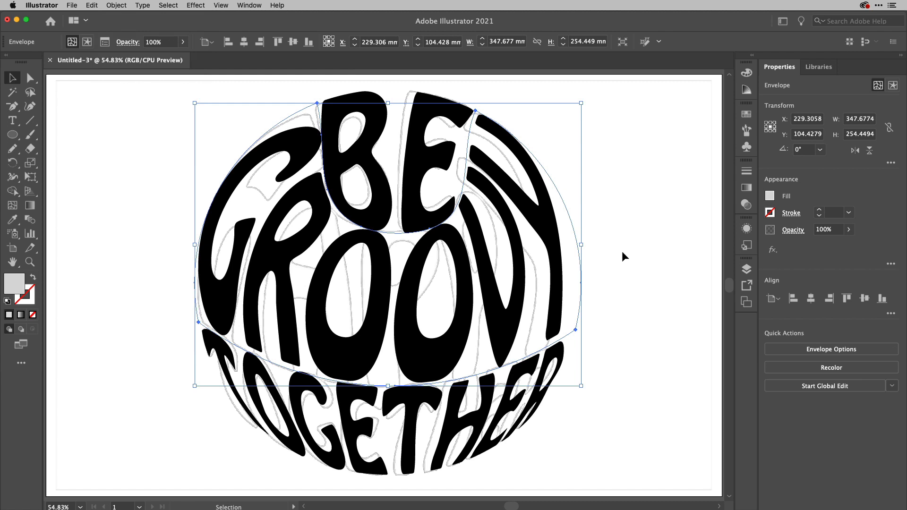
left_click(639, 245)
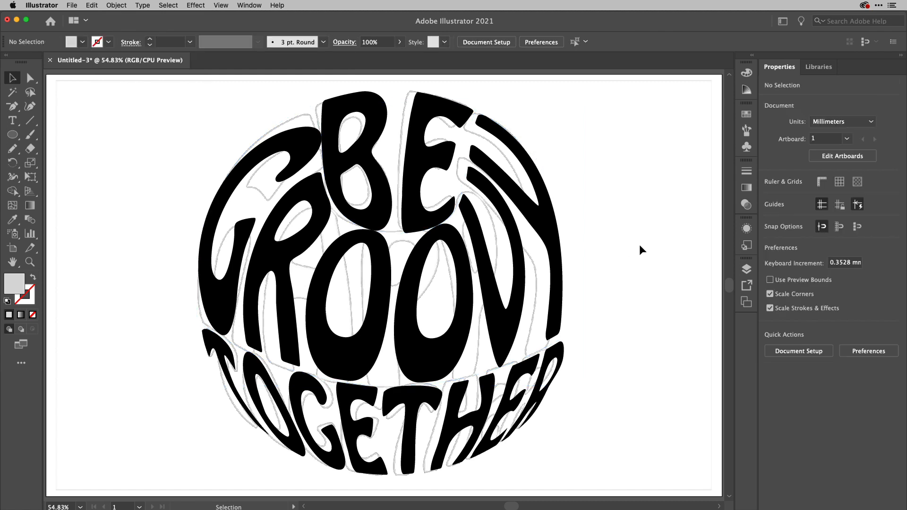
Group the BE, GROOVY and TOGETHER envelopes and add a new fill to the group.
left_click_drag(590, 130, 320, 452)
key("super+g")
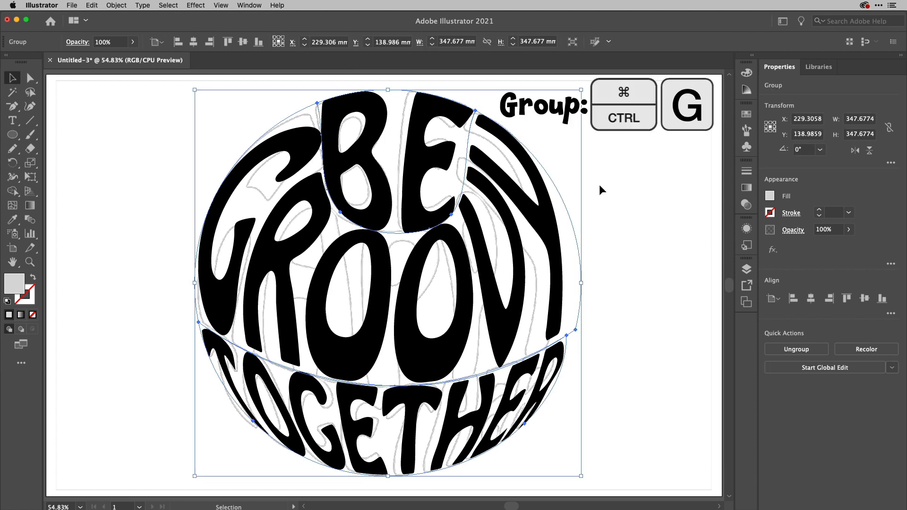
left_click(746, 228)
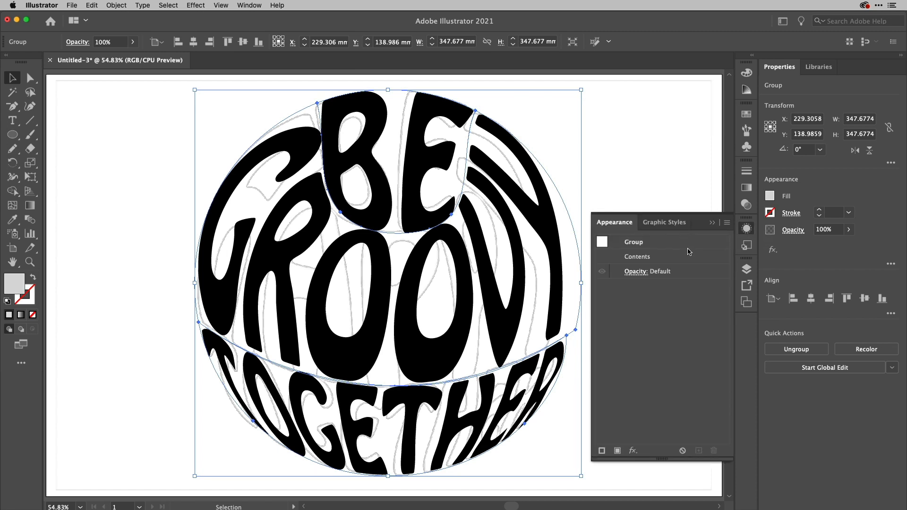
key("super+slash")
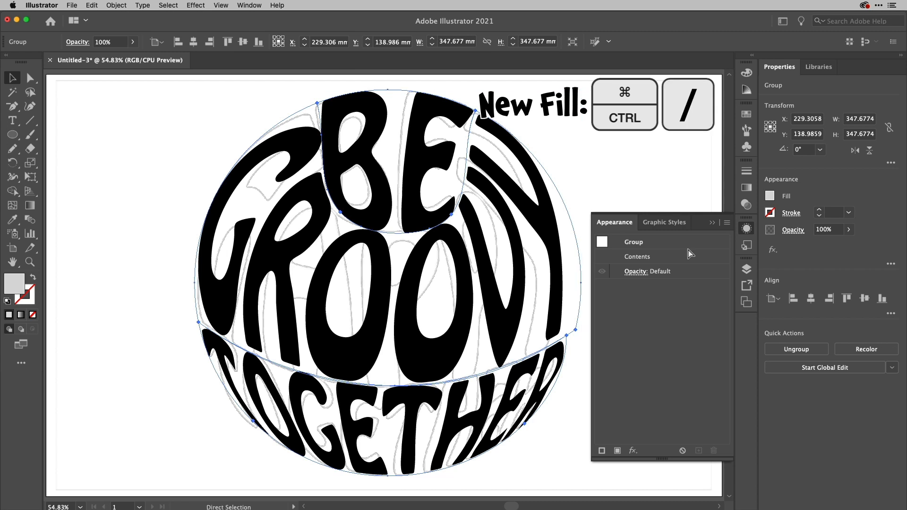
key("super+slash")
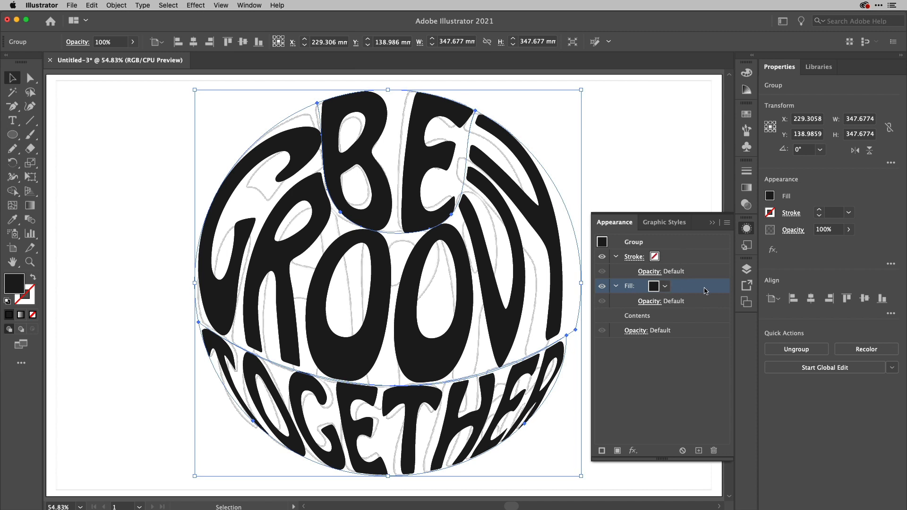
Change the group's fill to a radial gradient and color its starting stop crimson red.
key("period")
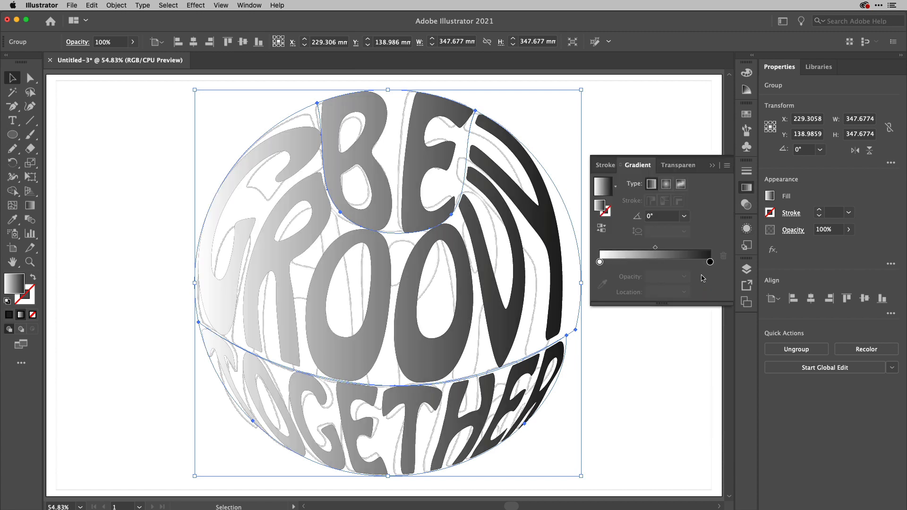
left_click(667, 185)
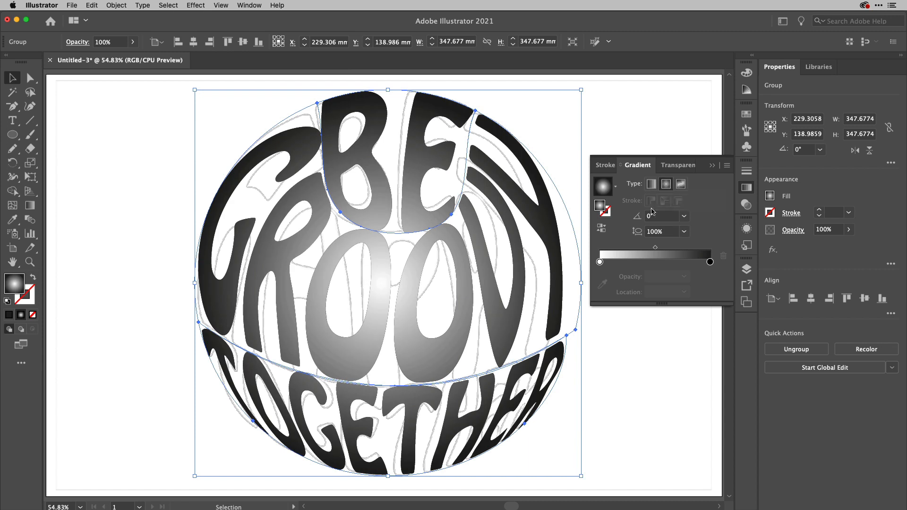
double_click(600, 262)
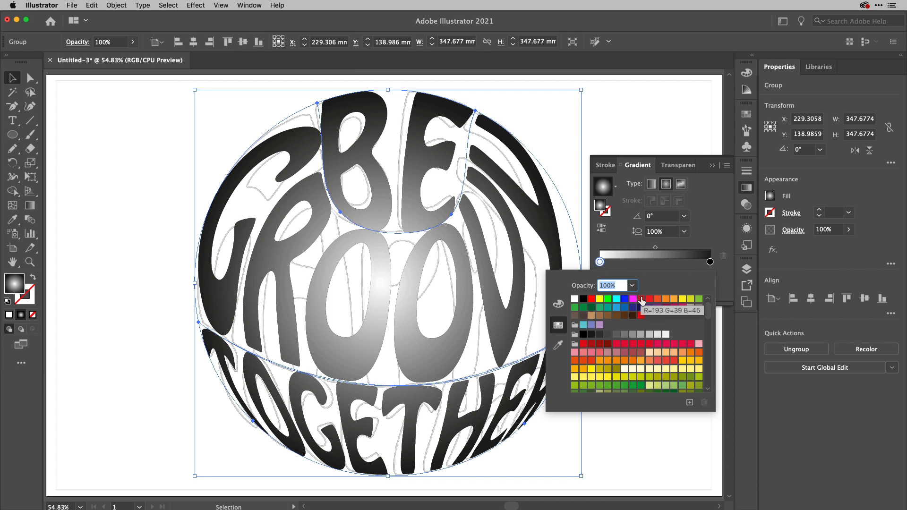
left_click(633, 344)
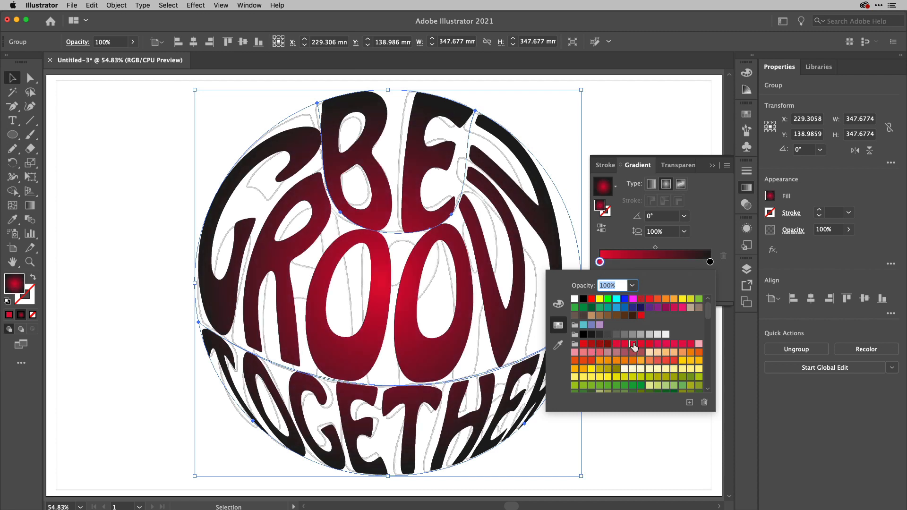
left_click(704, 233)
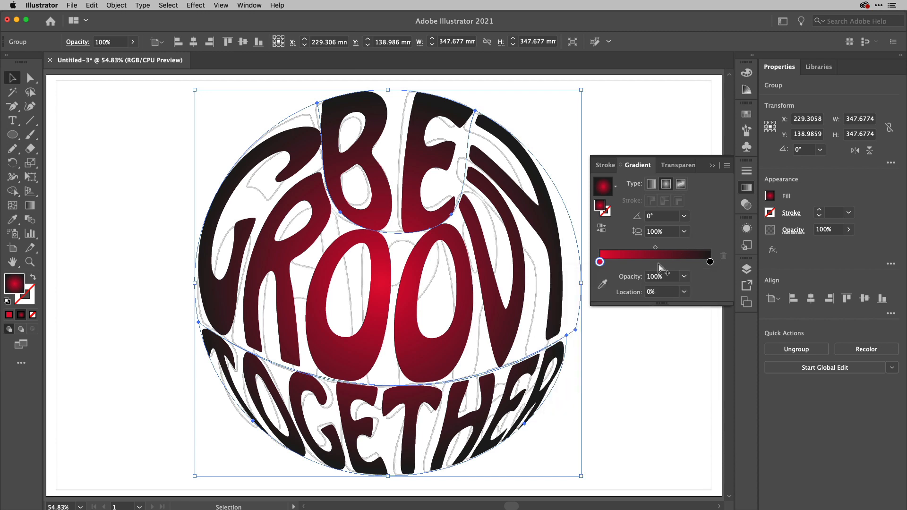
Add a yellow stop to the radial gradient at about 33% location.
left_click(636, 263)
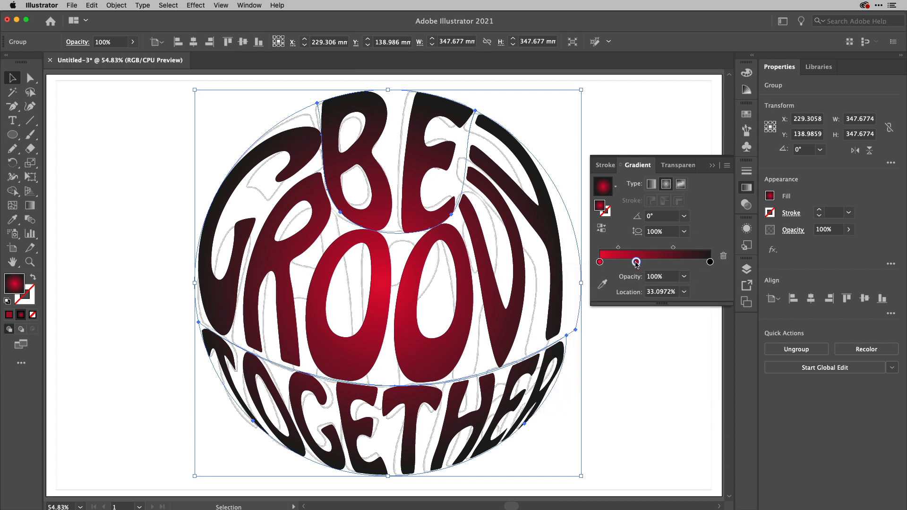
double_click(635, 262)
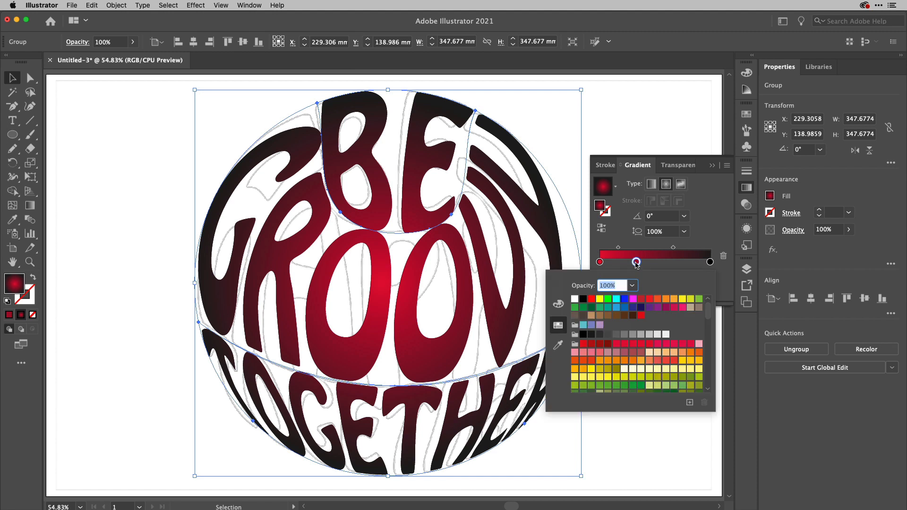
left_click(591, 376)
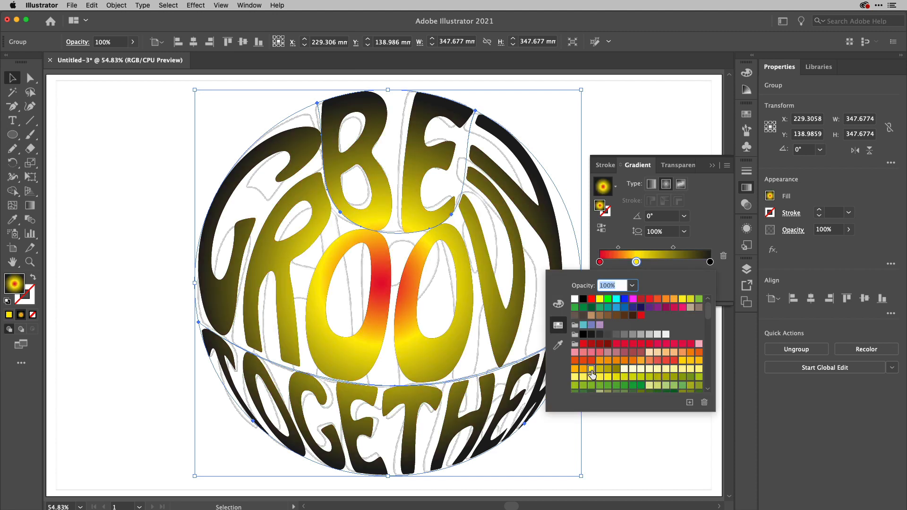
Add a bright blue stop to the radial gradient at about 69% location.
left_click(676, 262)
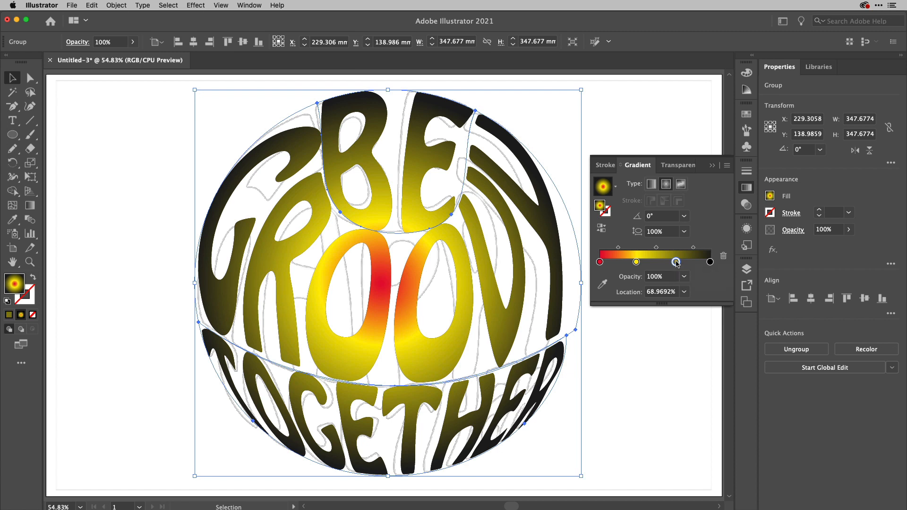
double_click(675, 263)
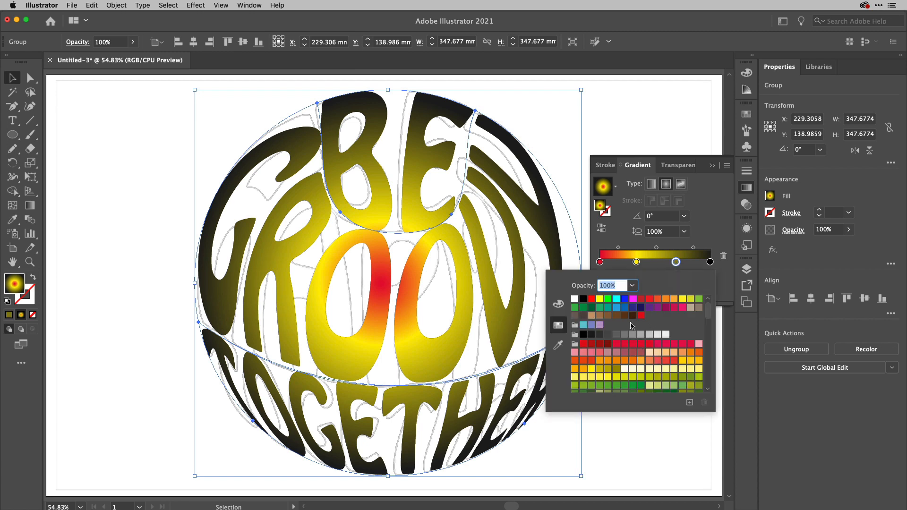
scroll(647, 349, "down", 10)
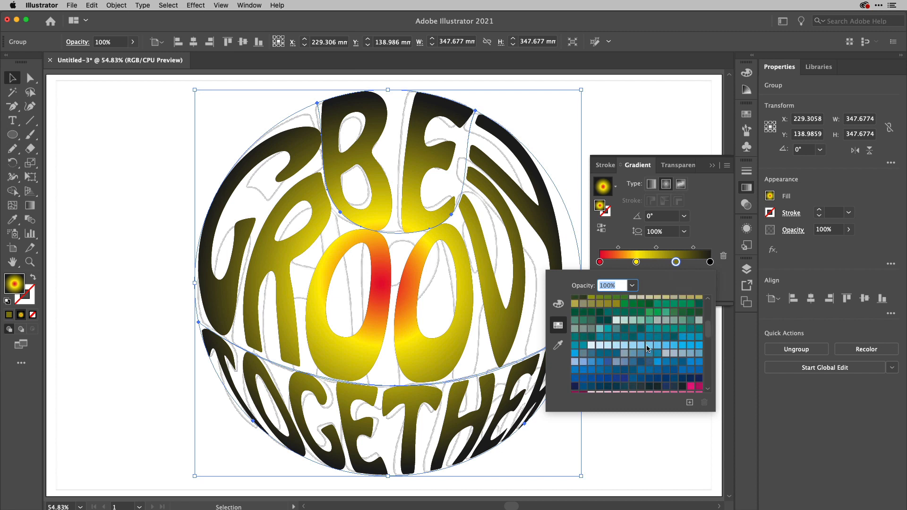
scroll(647, 349, "down", 2)
left_click(656, 362)
left_click(716, 222)
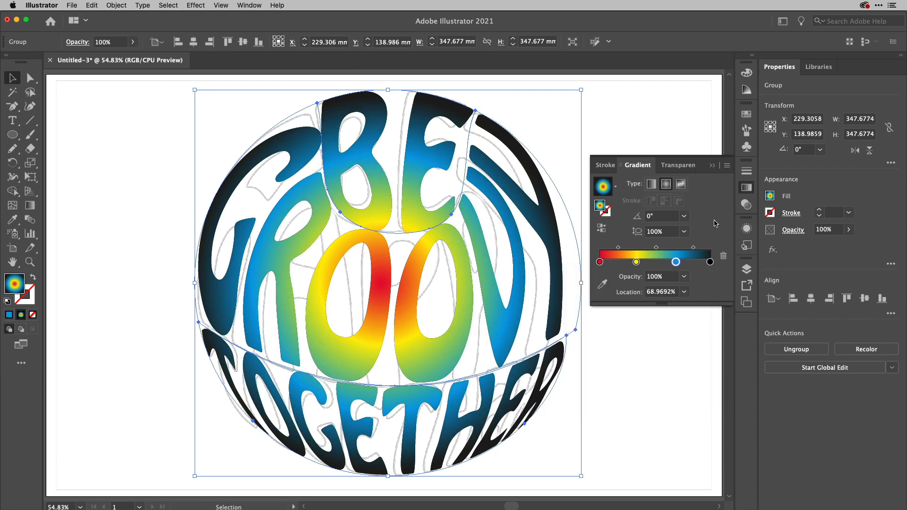
Color the gradient's end stop at 100% pinkish red and deselect the lettering.
left_click(710, 262)
double_click(710, 263)
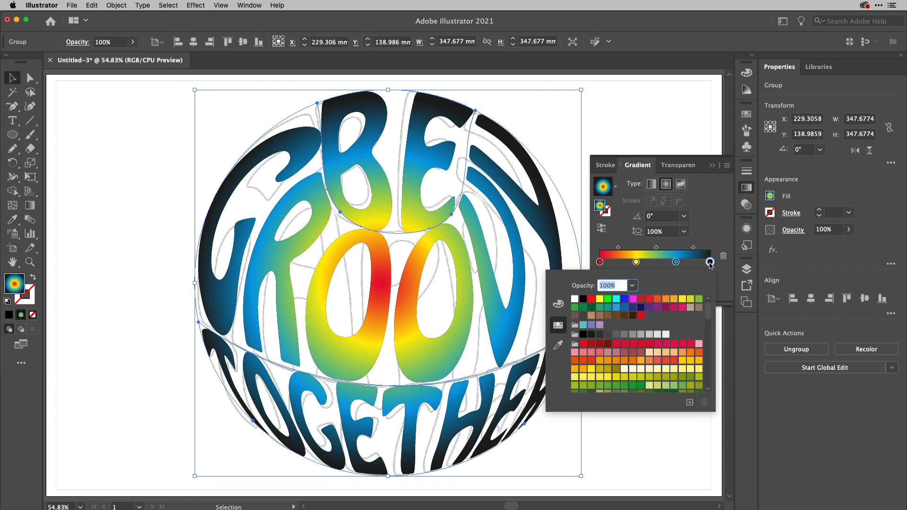
left_click(682, 308)
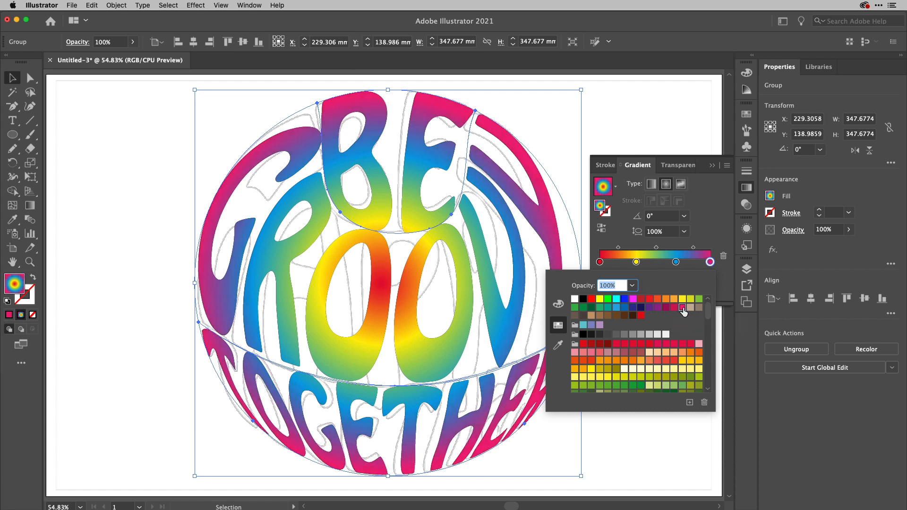
left_click(720, 229)
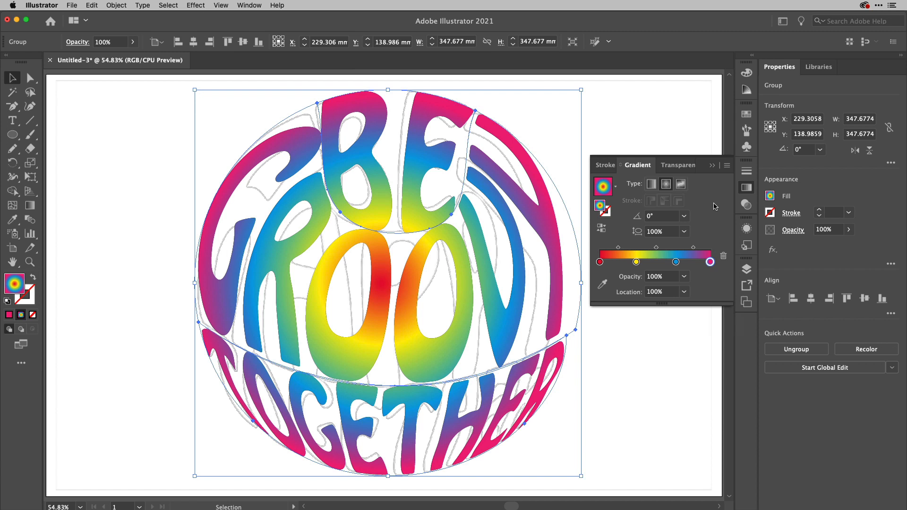
left_click(682, 336)
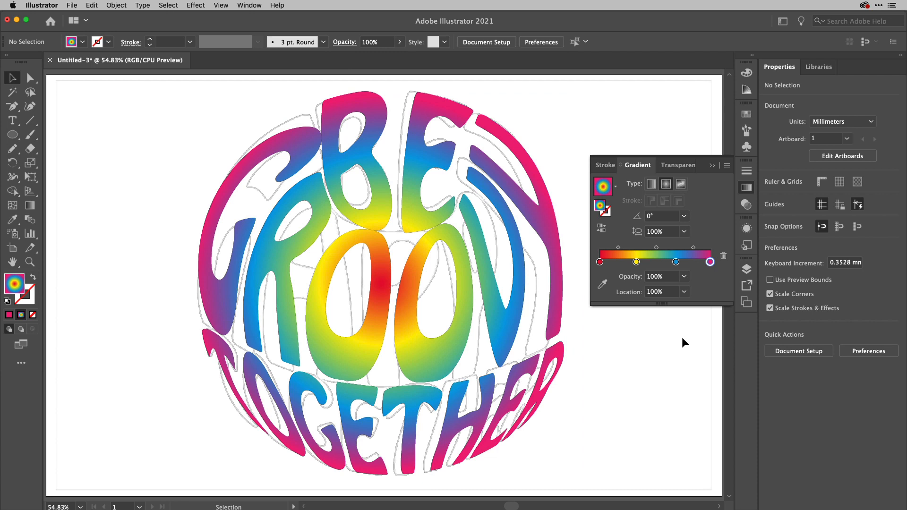
Draw a rectangle about 608 by 379 mm behind the lettering in Draw Behind mode, covering the whole artboard.
key("m")
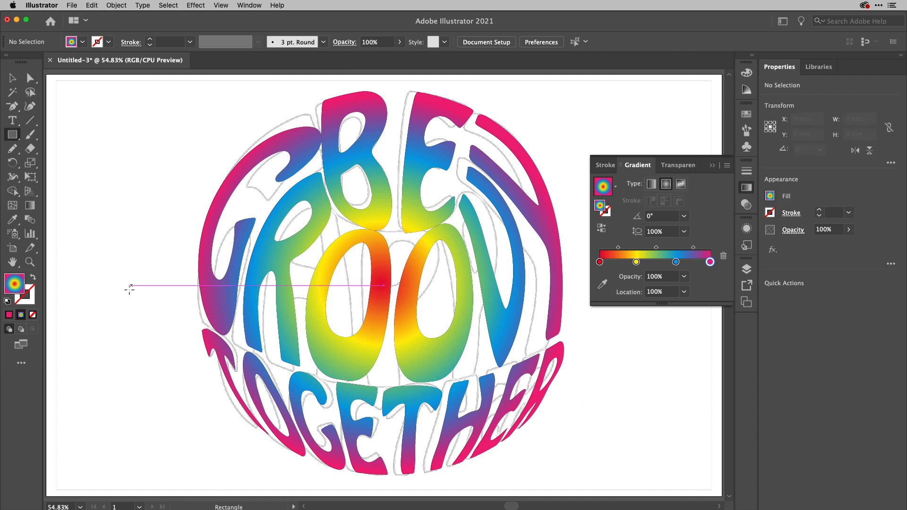
key("shift+d")
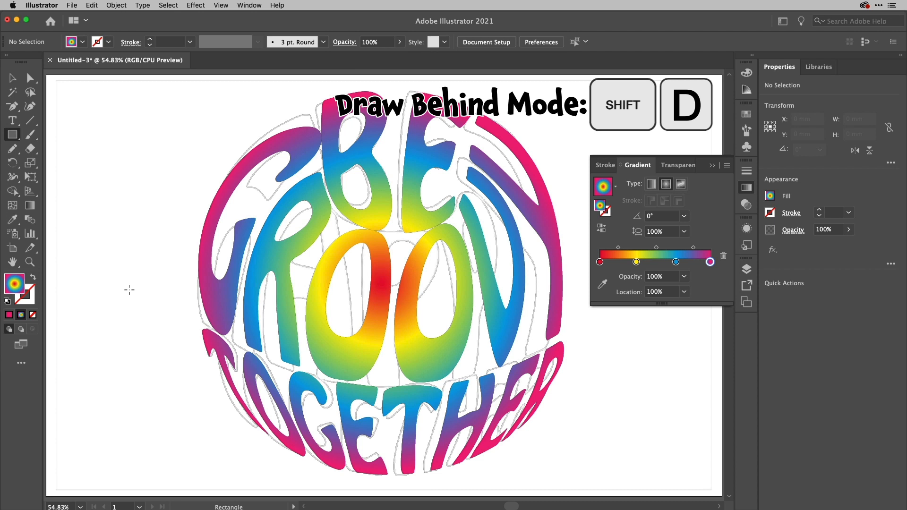
key("shift+d")
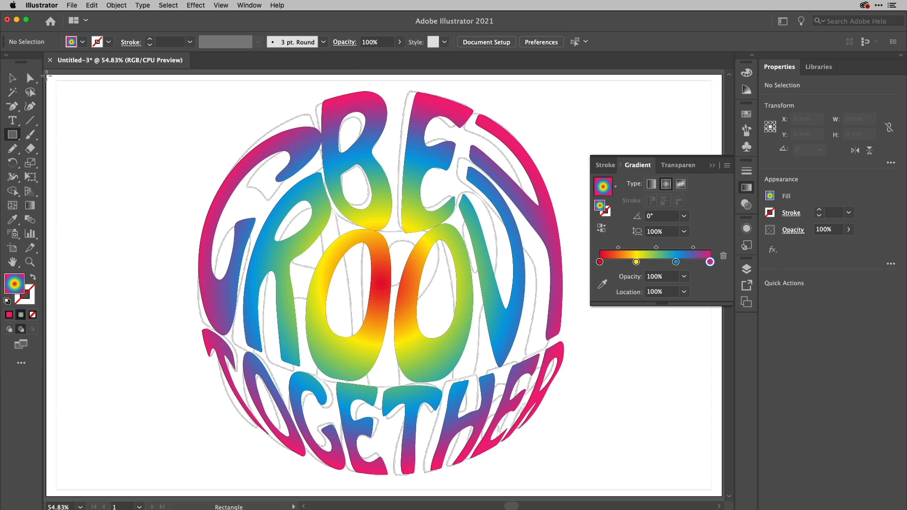
left_click_drag(46, 75, 642, 495)
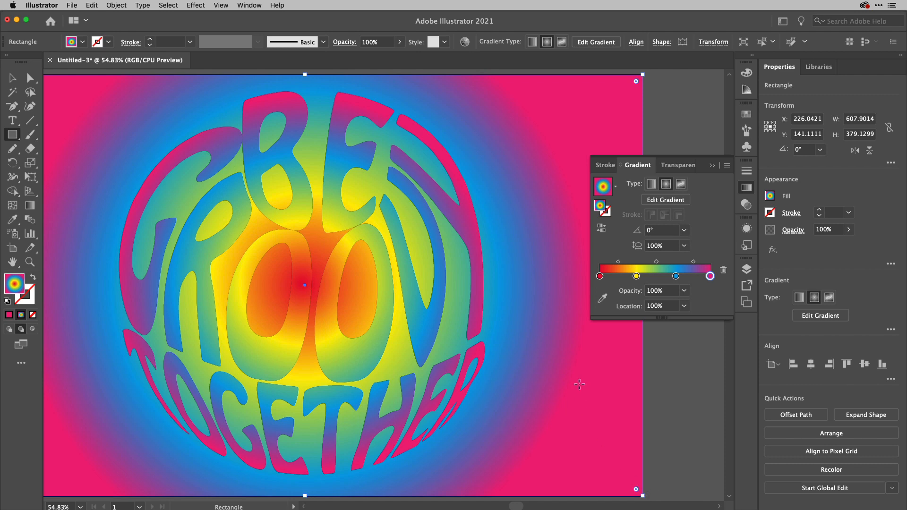
Switch the background rectangle from the gradient to a solid fill and color it dark gray 333333.
scroll(579, 384, "left", 3)
scroll(579, 384, "left", 2)
scroll(579, 384, "up", 2)
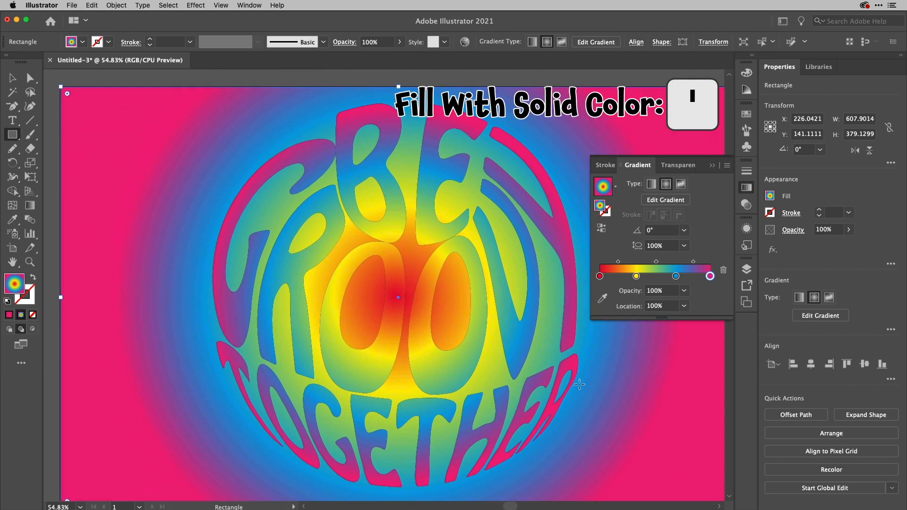
scroll(579, 384, "down", 1)
scroll(578, 384, "down", 1)
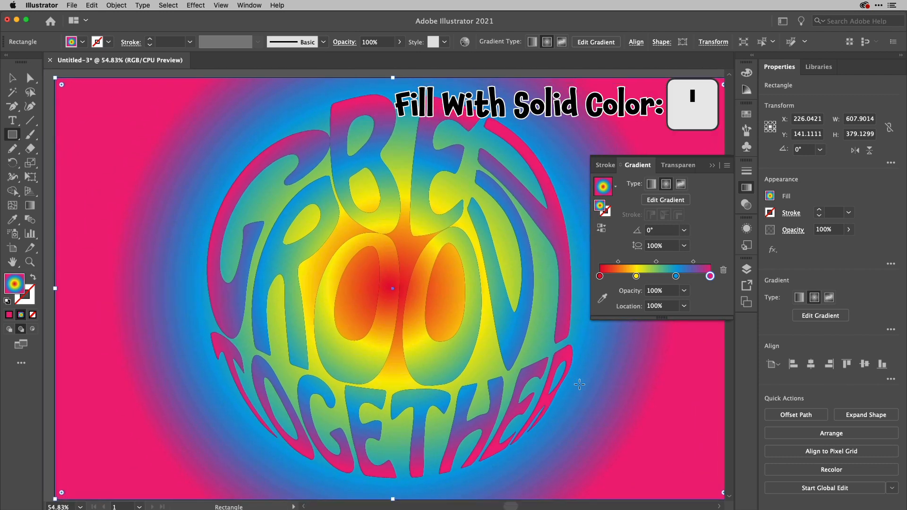
key("comma")
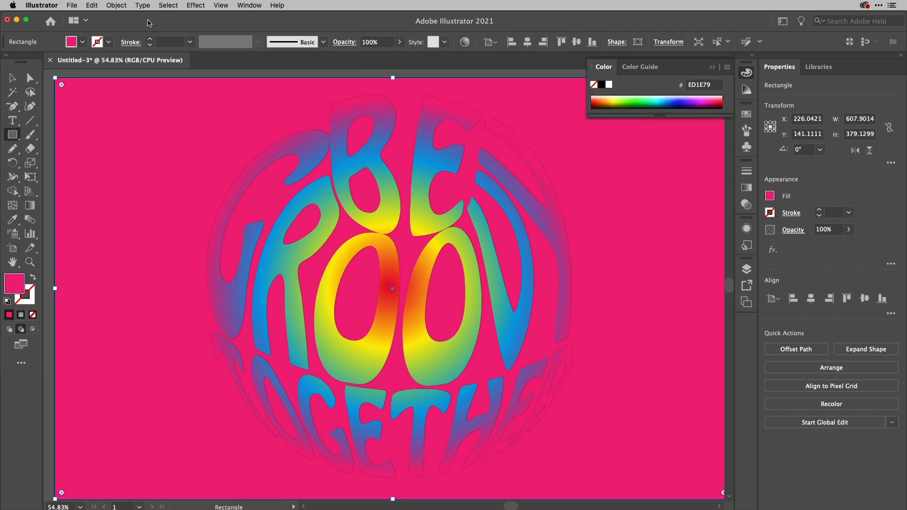
left_click(81, 42)
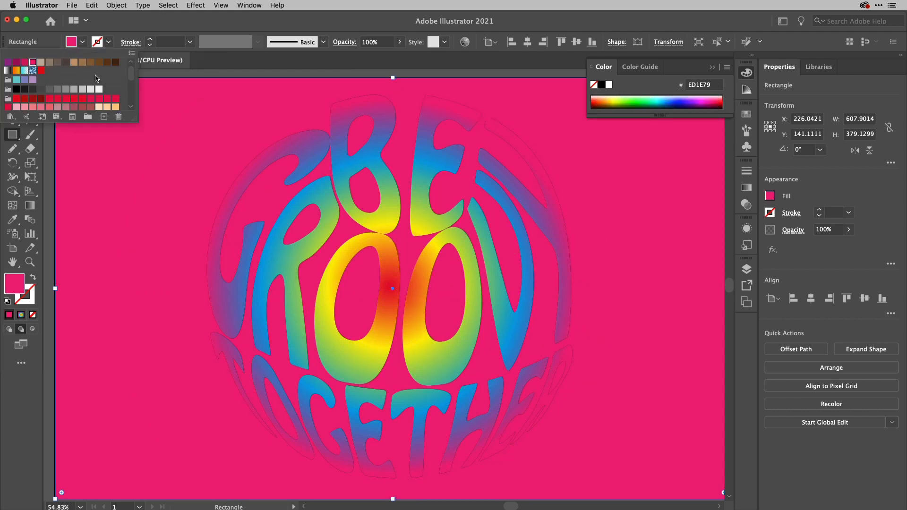
scroll(95, 78, "up", 2)
left_click(26, 106)
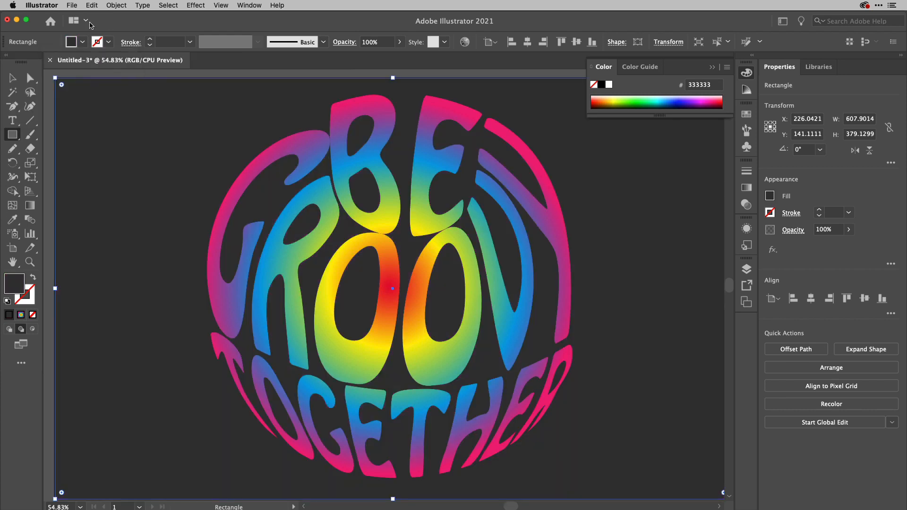
Select the lettering group and give it a white stroke in its appearance attributes.
left_click(12, 77)
left_click(367, 152)
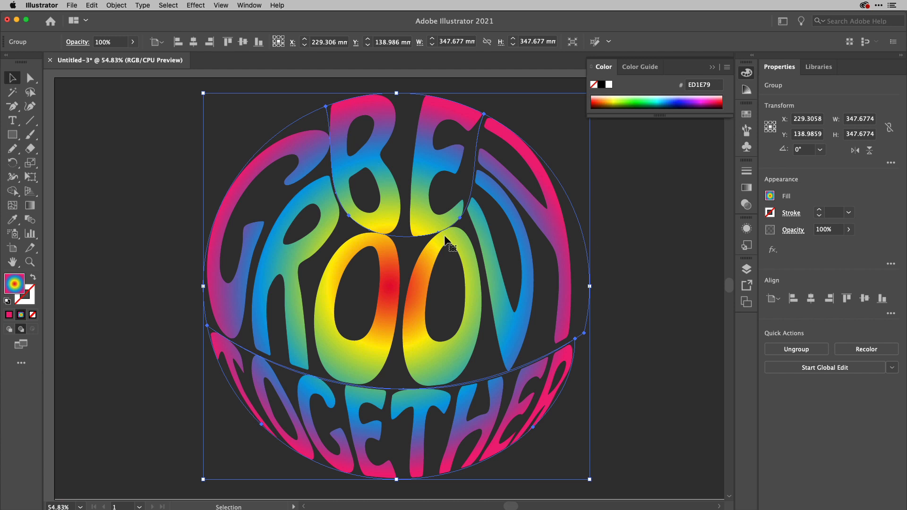
left_click(746, 269)
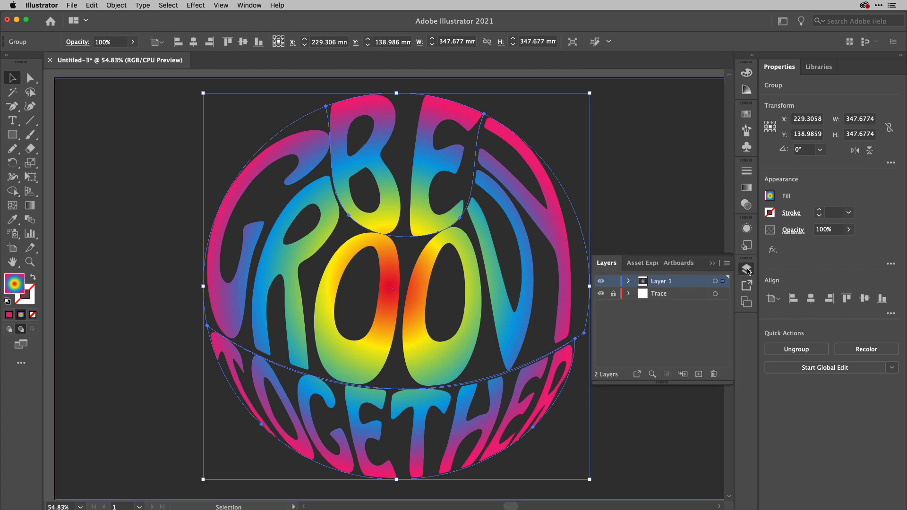
left_click(746, 229)
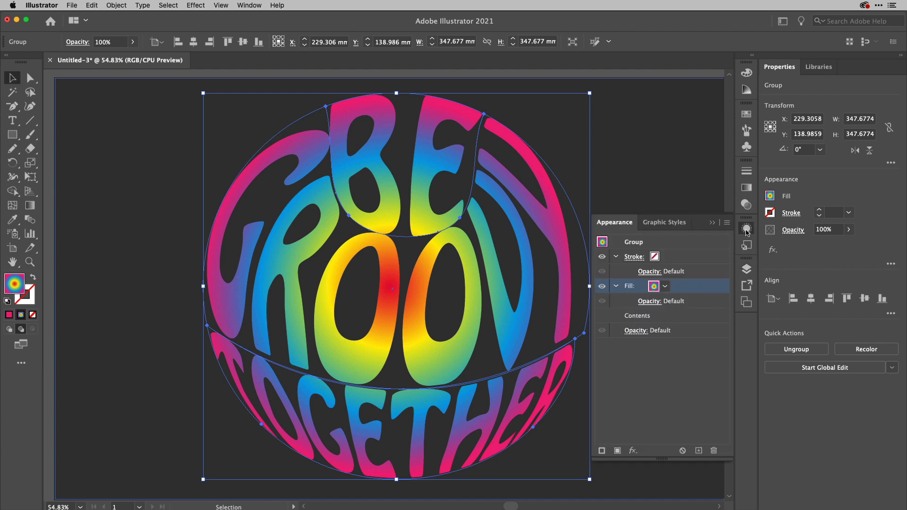
left_click(657, 258)
left_click(664, 258)
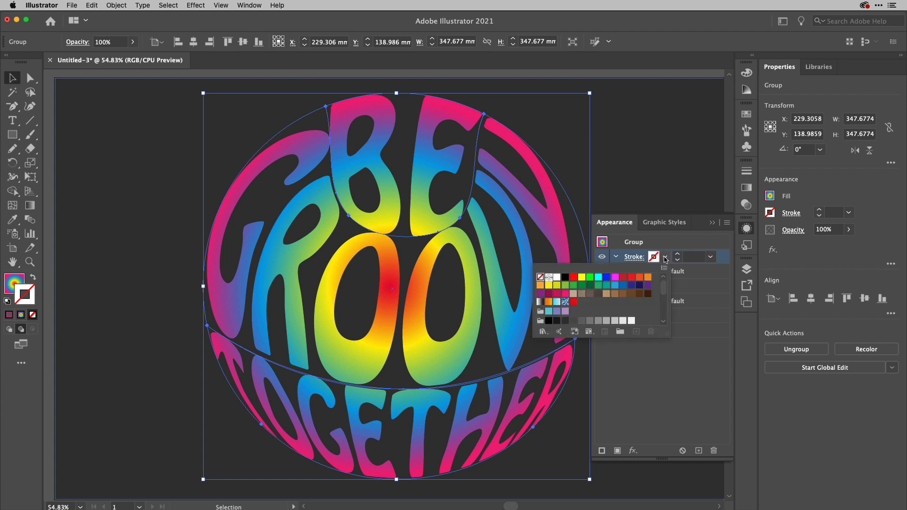
left_click(557, 277)
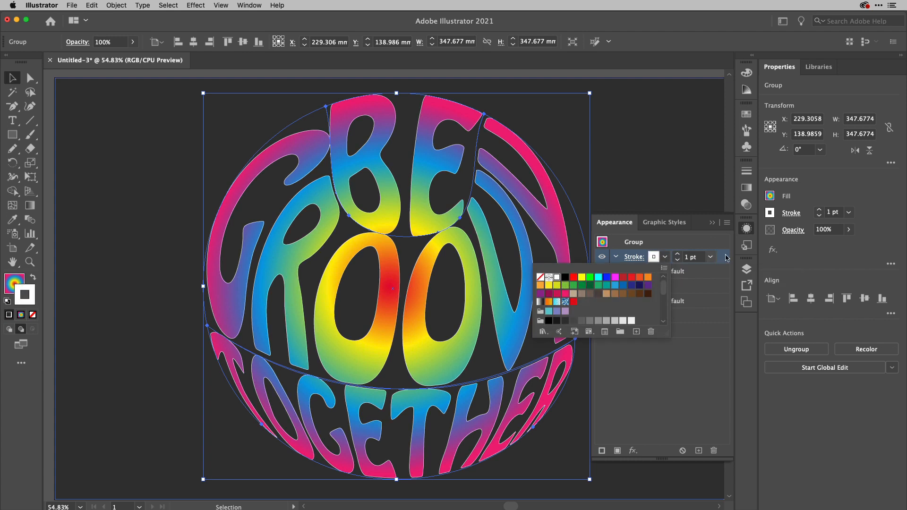
Increase the lettering group's white stroke weight to 12 pt.
left_click(695, 257)
key("Up")
key("Up")
key("Up")
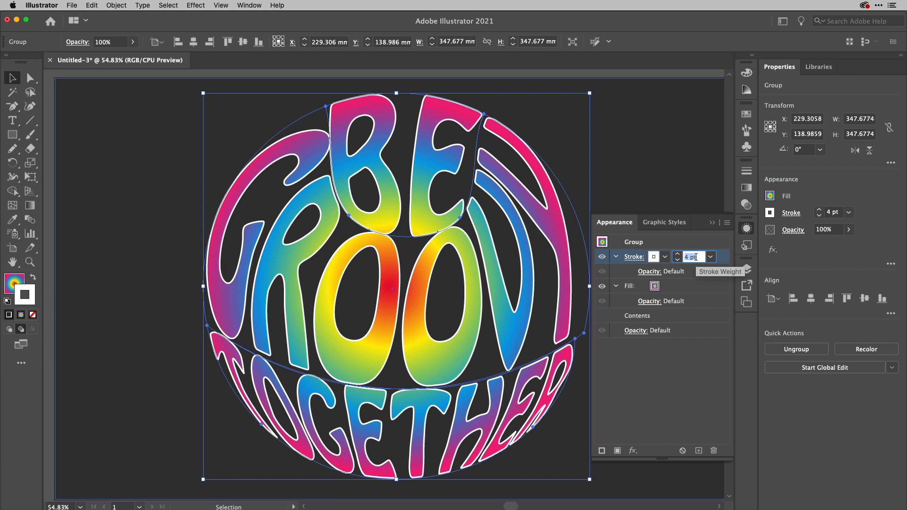
key("Up")
key("Up")
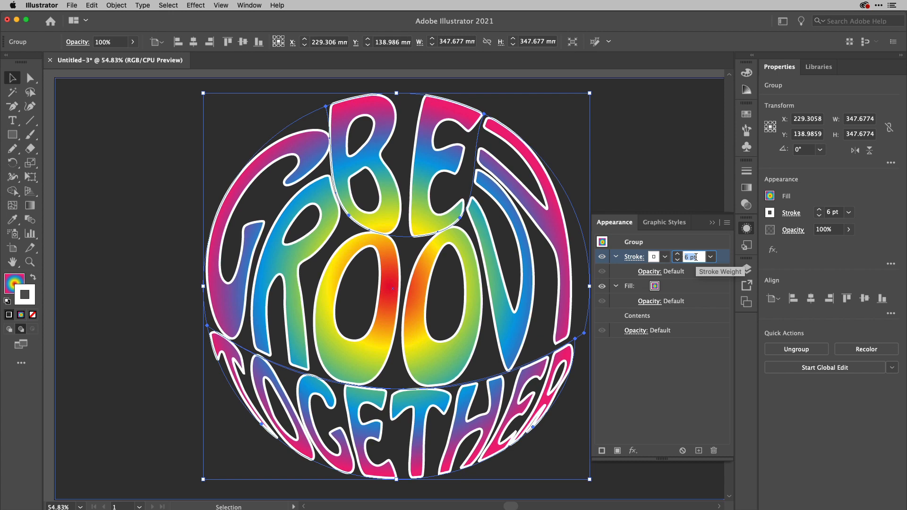
key("Up")
key("Up")
key("Up")
key("Up")
key("Up")
key("Up")
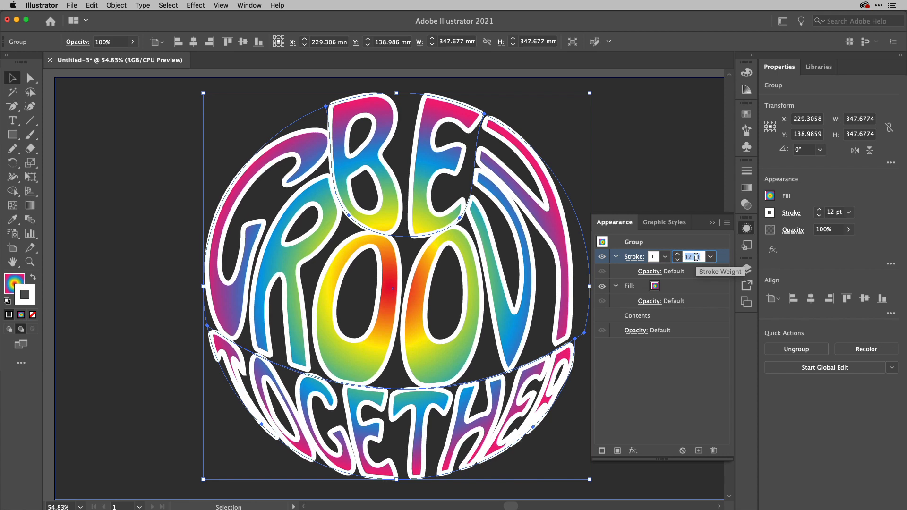
Move the white stroke below the contents in the lettering group's appearance order and deselect the group.
left_click_drag(719, 258, 719, 326)
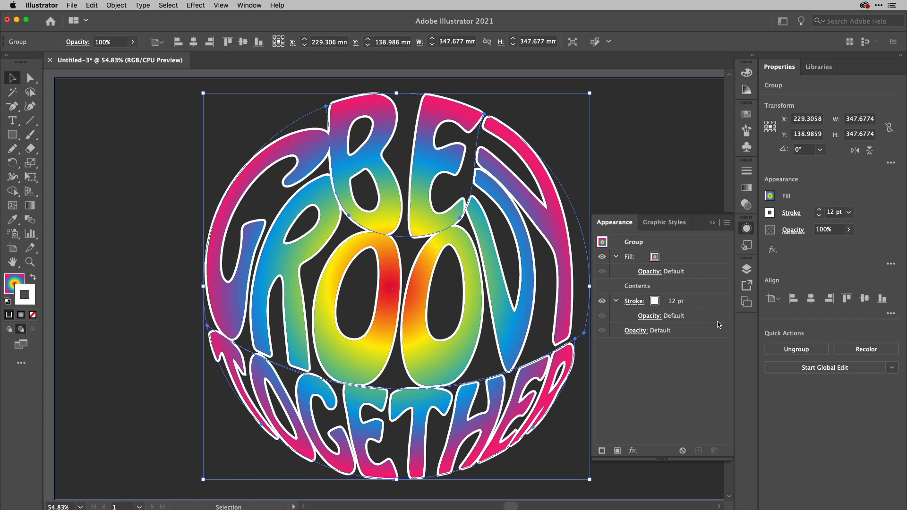
left_click(747, 229)
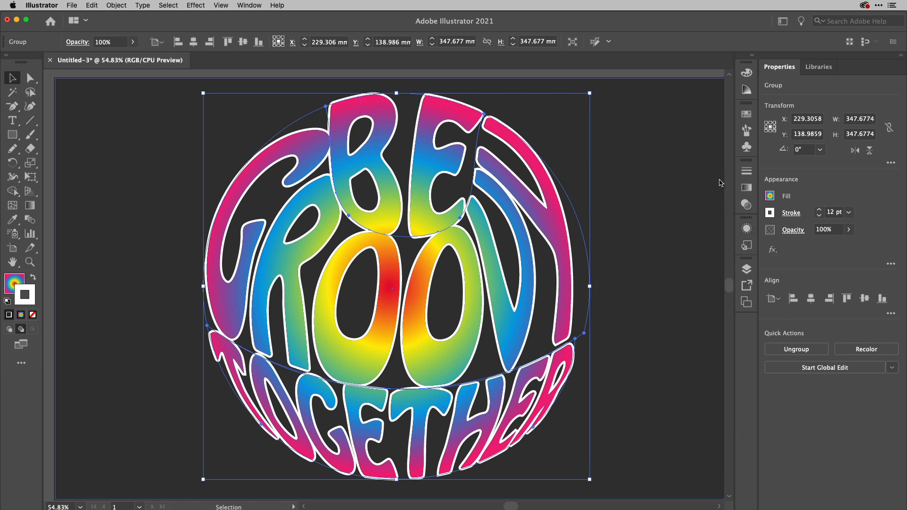
left_click(690, 77)
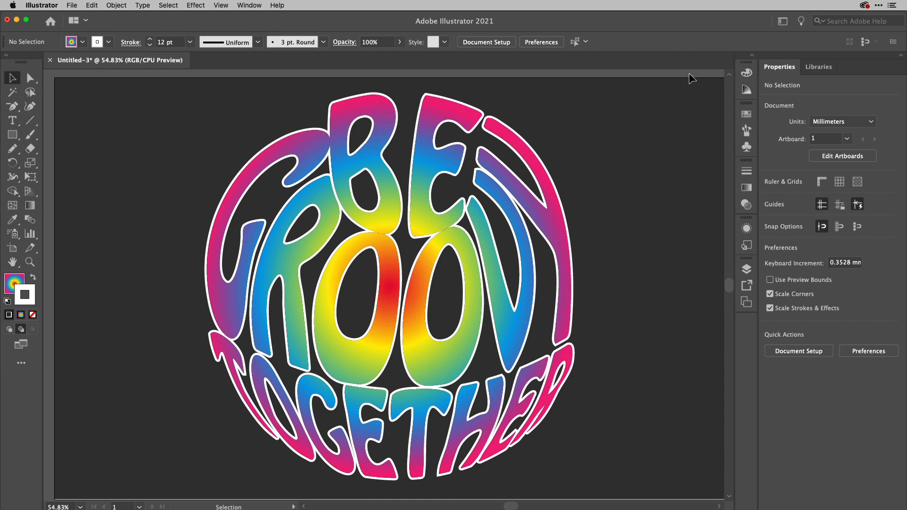
Isolate the lettering group, nudge the BE envelope up to Y 25.893 mm, and exit isolation.
double_click(424, 166)
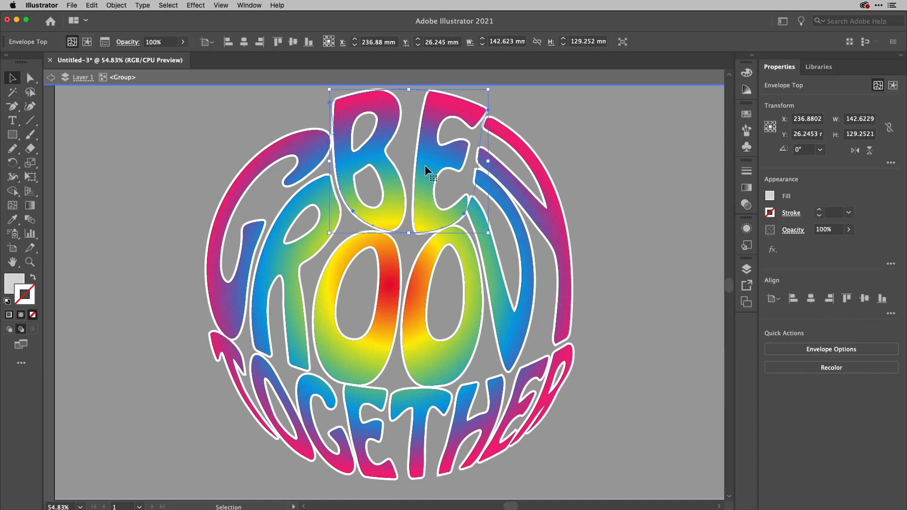
key("Up")
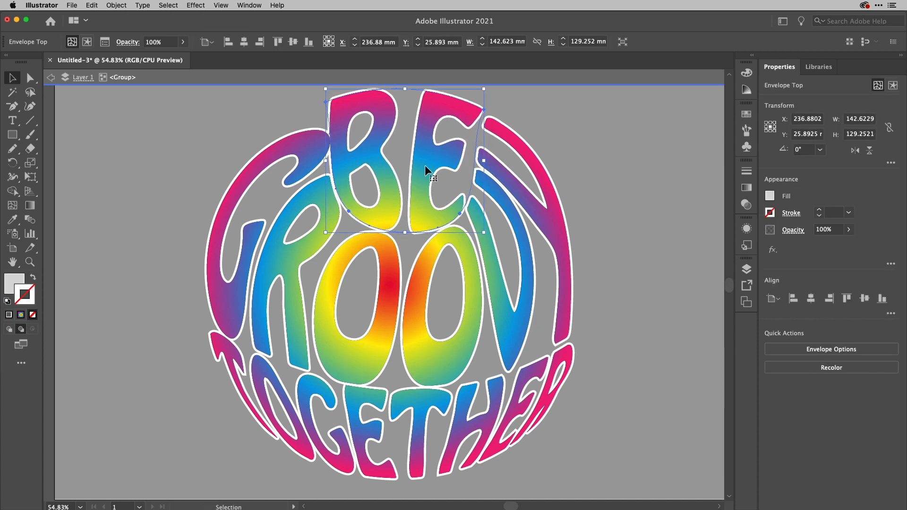
left_click(515, 75)
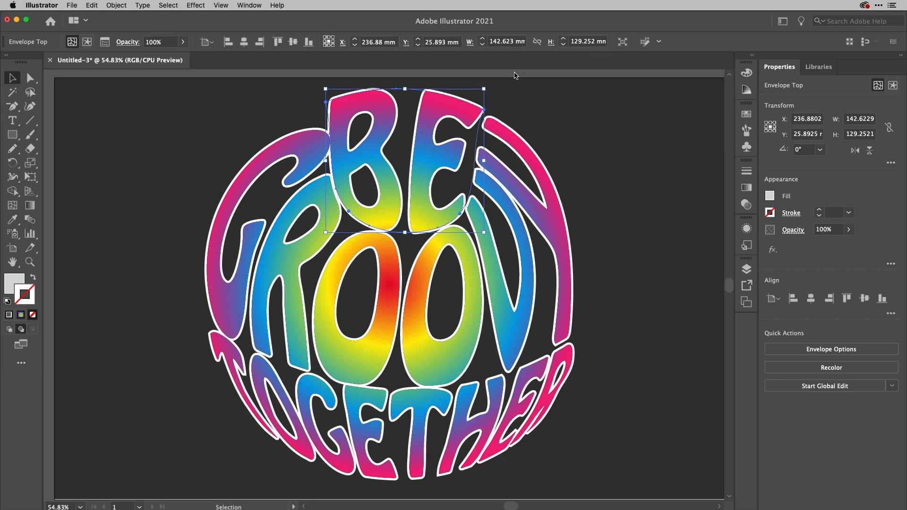